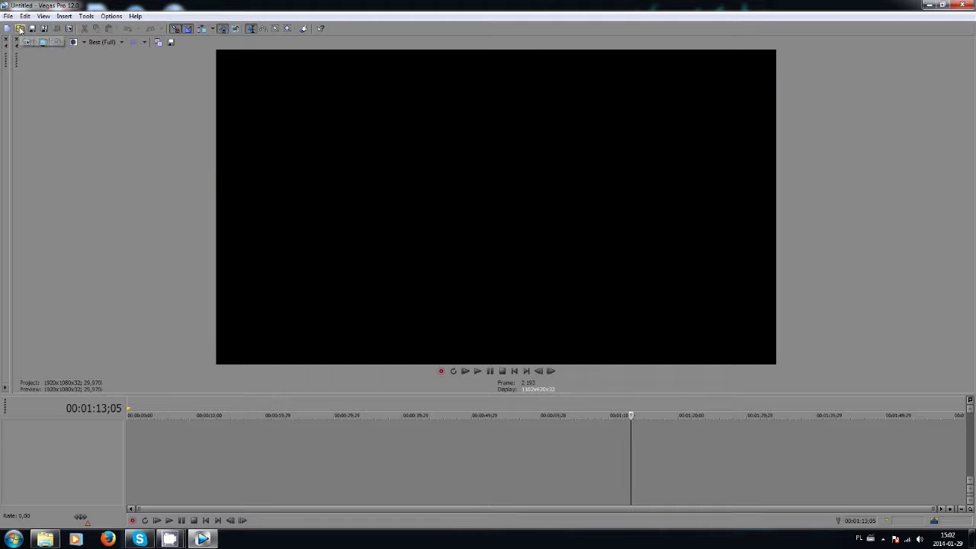
Step: Import the first RAW CAPTURE gameplay video and drag it to the timeline start
click(20, 29)
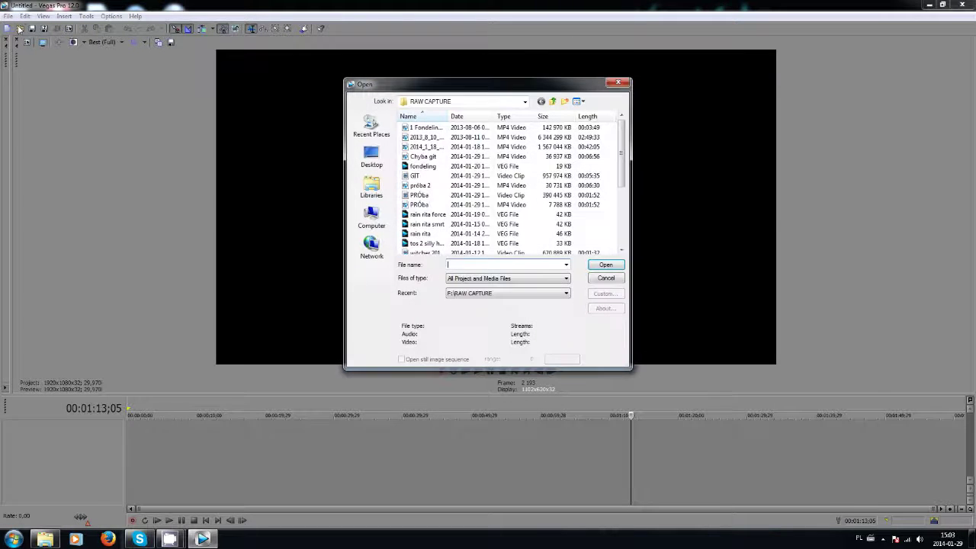
click(424, 127)
click(606, 265)
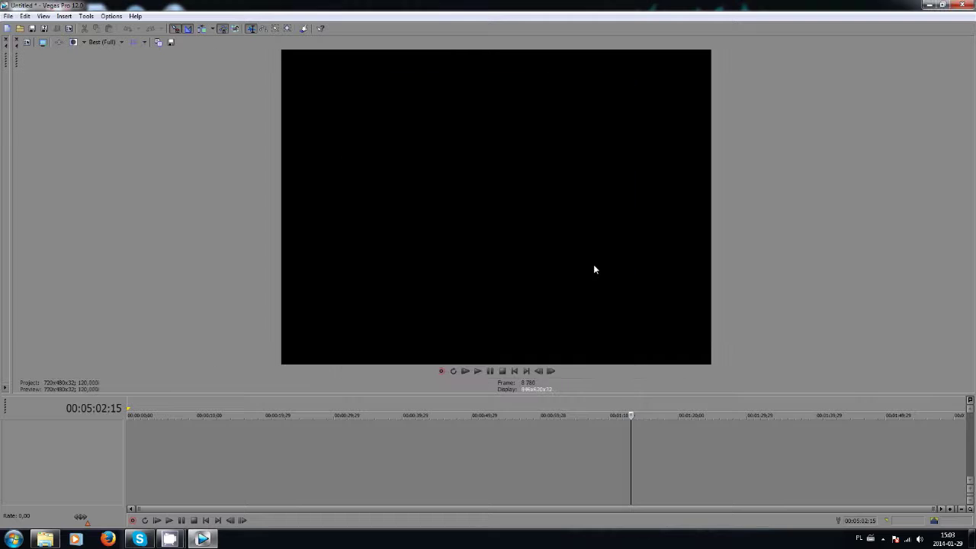
drag(510, 438, 278, 431)
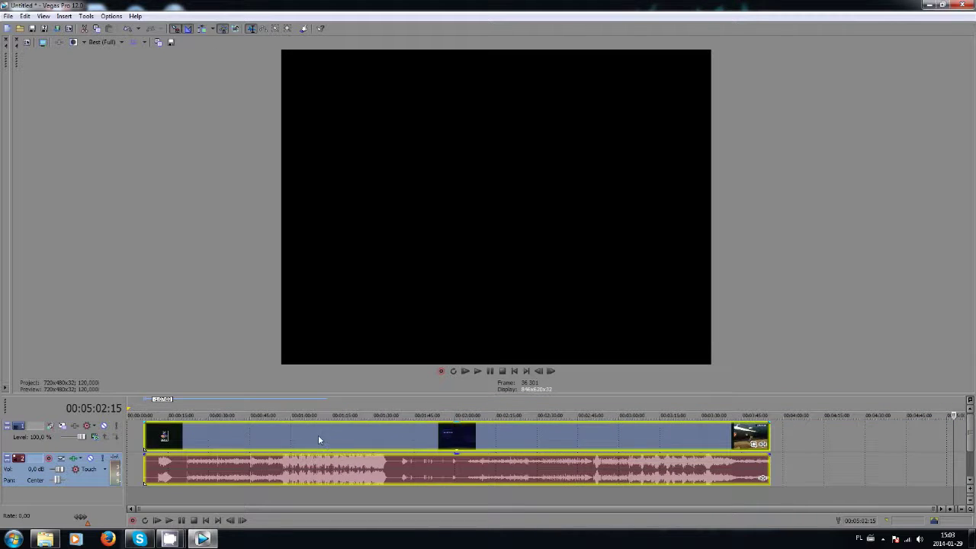
Step: Jump to the attack scene near 03:21 and step forward seven frames
click(668, 436)
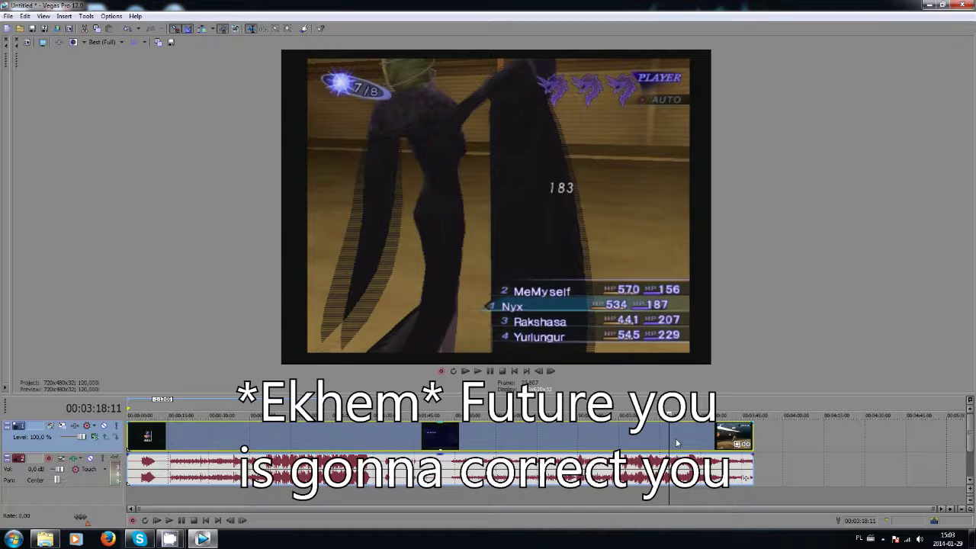
click(677, 441)
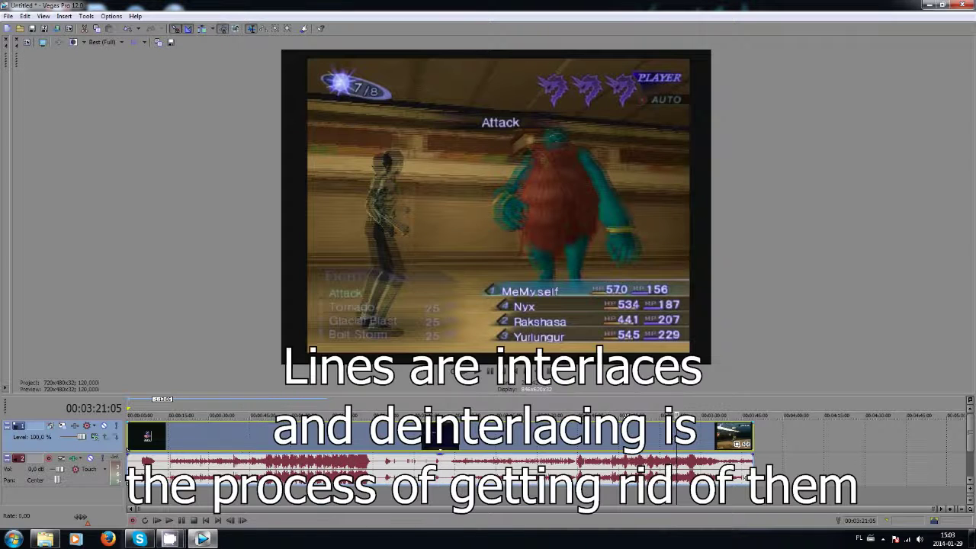
key(Right)
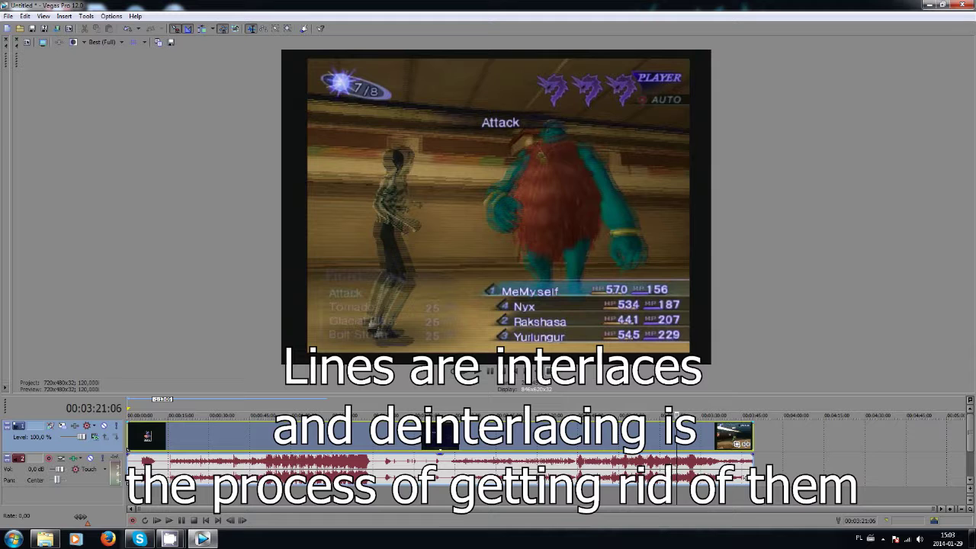
click(553, 371)
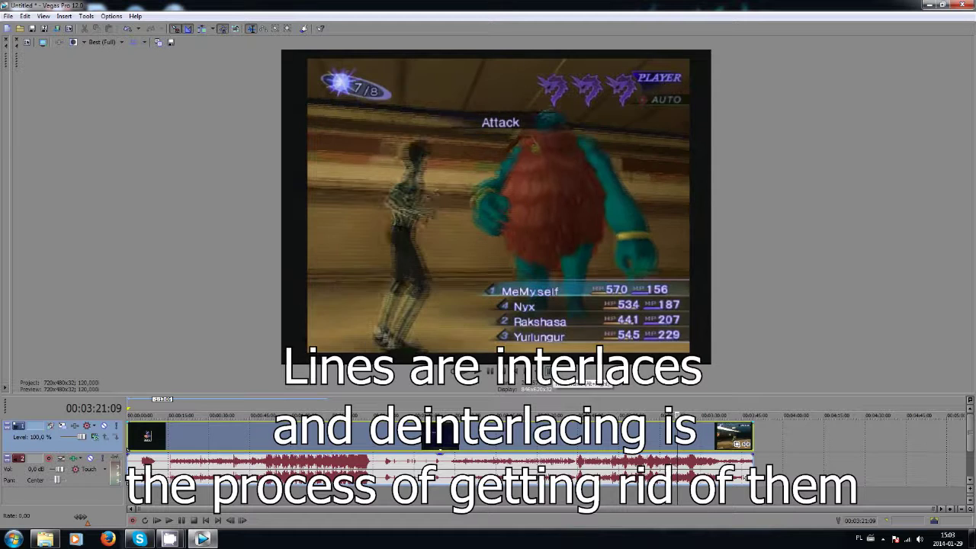
click(553, 371)
click(552, 371)
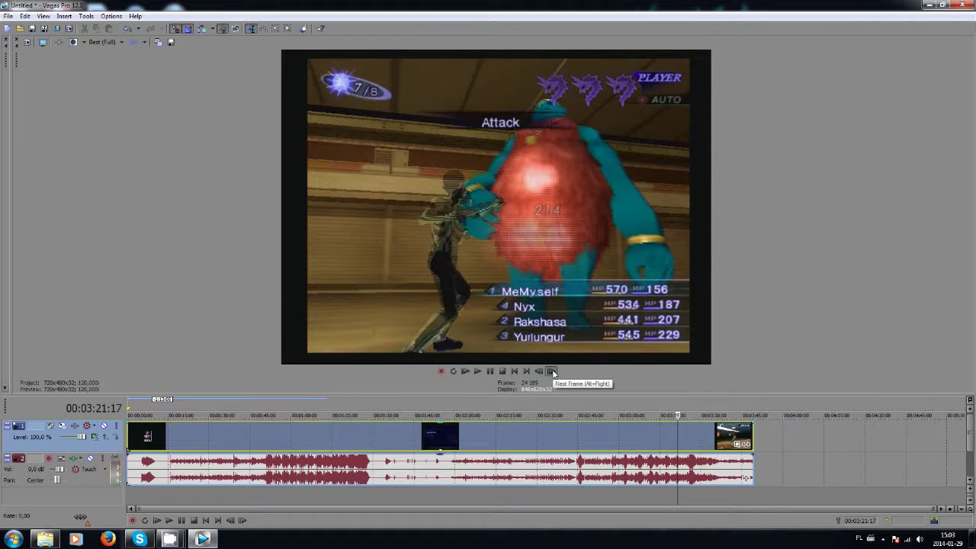
click(552, 371)
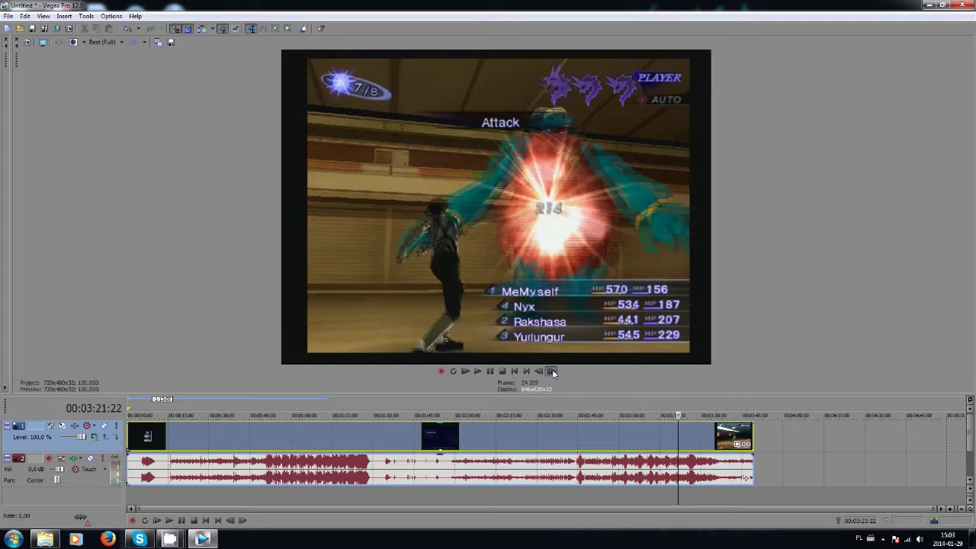
click(552, 371)
click(552, 371)
click(553, 371)
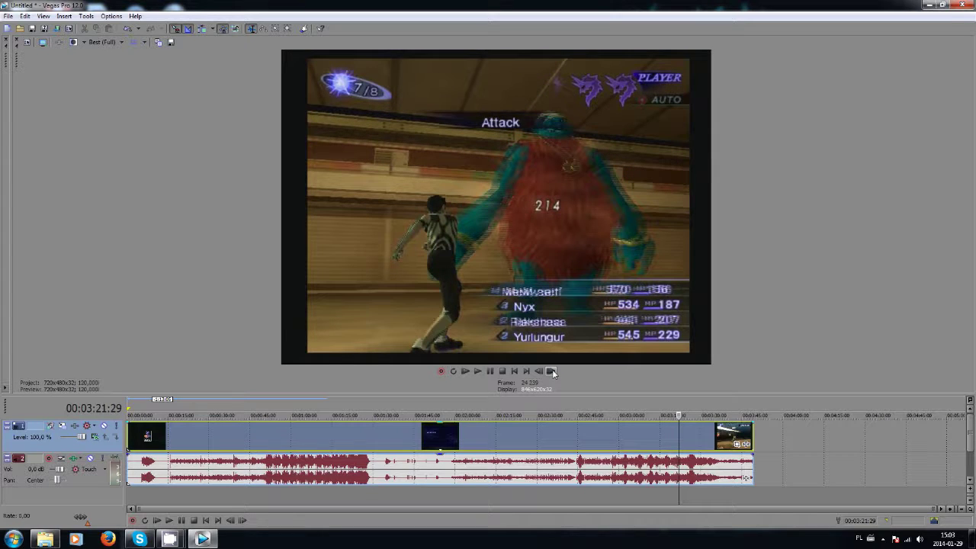
Step: Scrub back to the punch frame at 02:58;20 and enlarge the preview pane
click(668, 443)
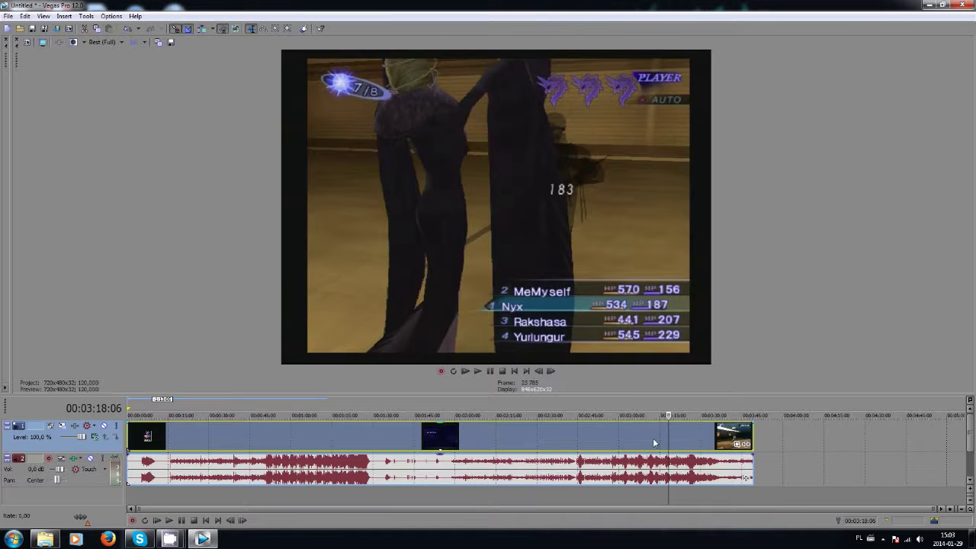
click(653, 443)
click(638, 443)
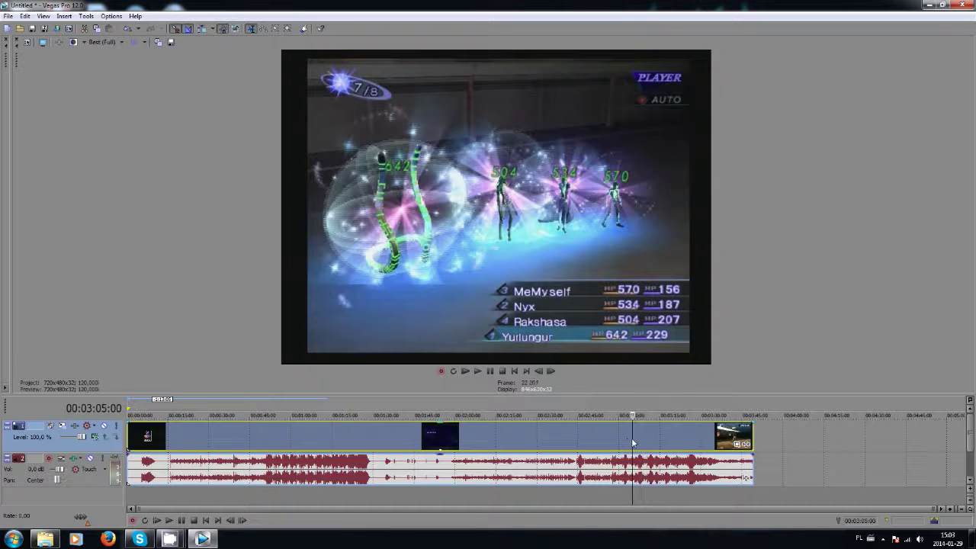
click(622, 442)
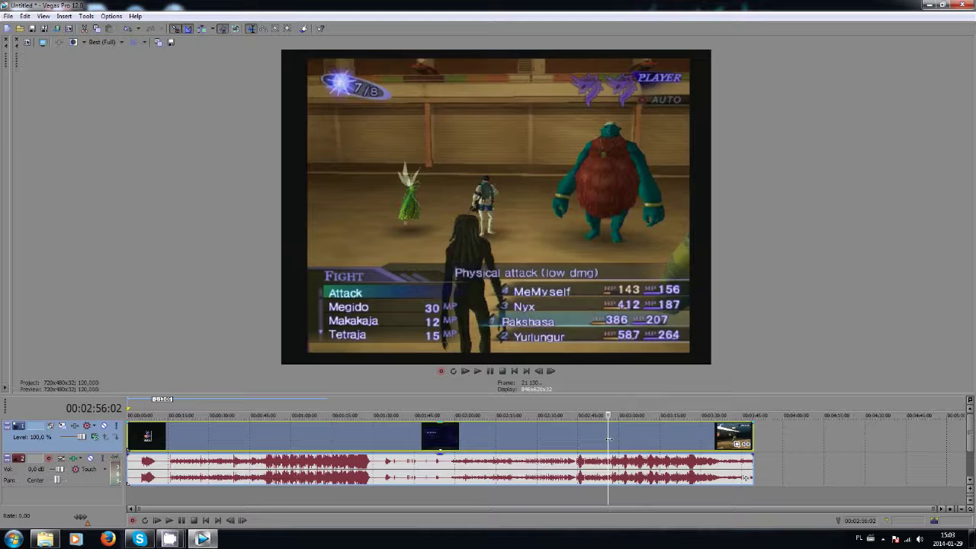
click(617, 443)
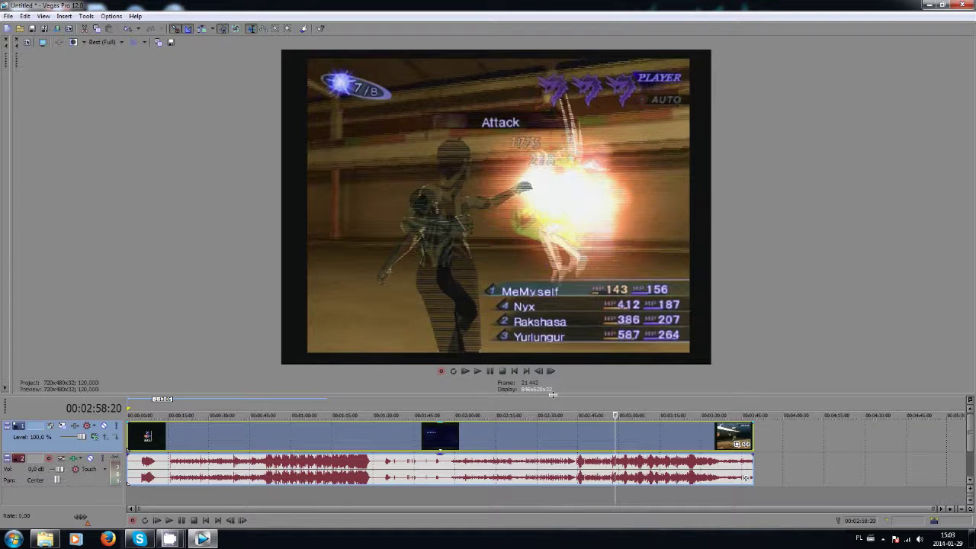
mouse_move(553, 395)
mouse_down()
mouse_move(545, 531)
mouse_move(559, 427)
mouse_up()
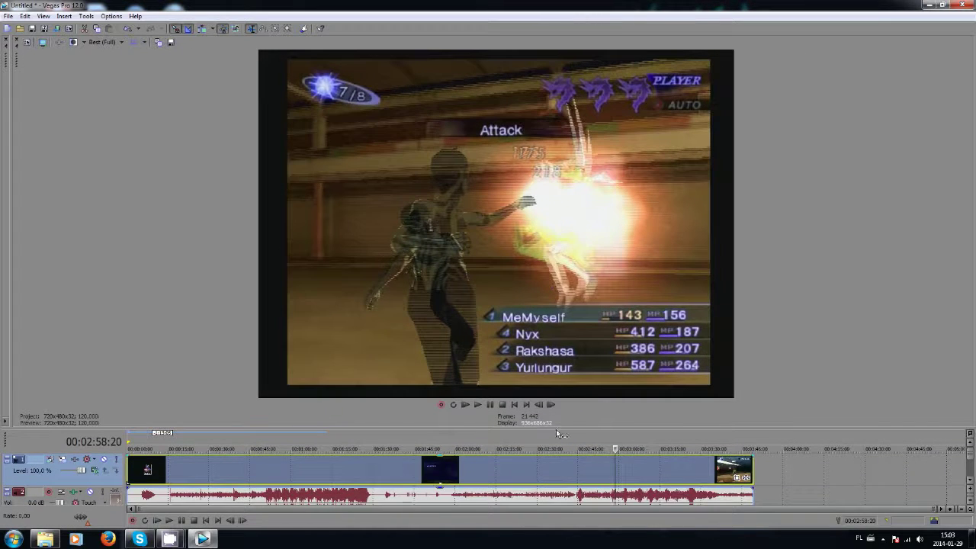
Step: Set project field order to progressive, frame rate to 29,970 NTSC, and deinterlace to None
click(9, 15)
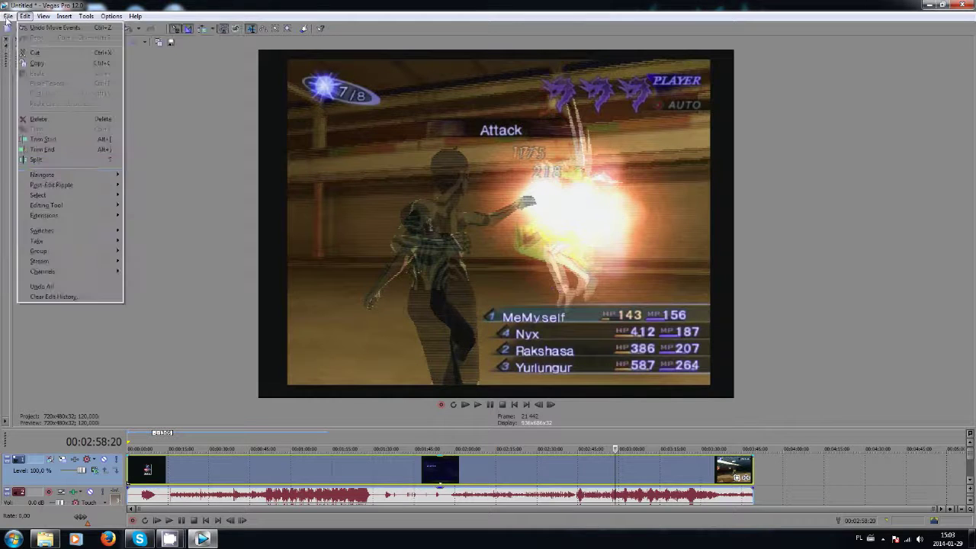
click(29, 195)
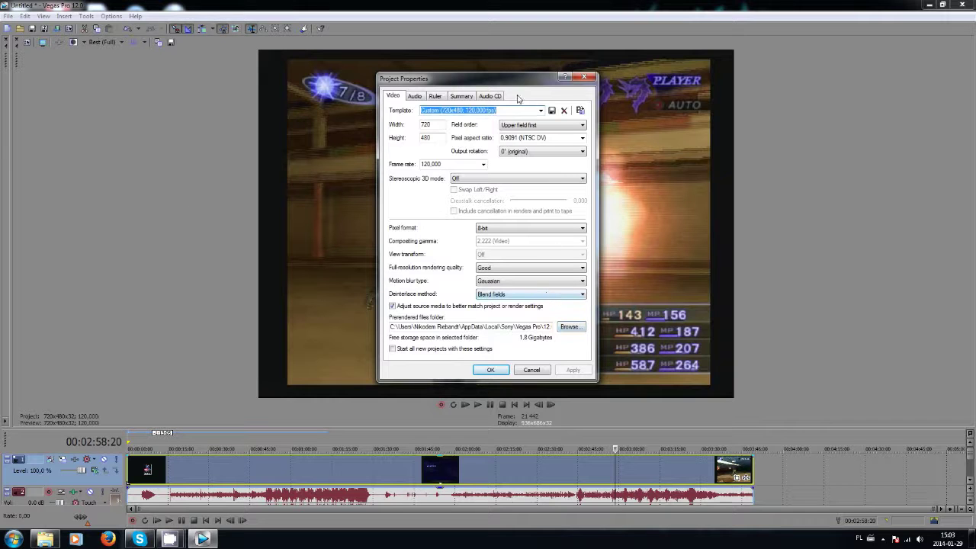
drag(516, 82, 168, 64)
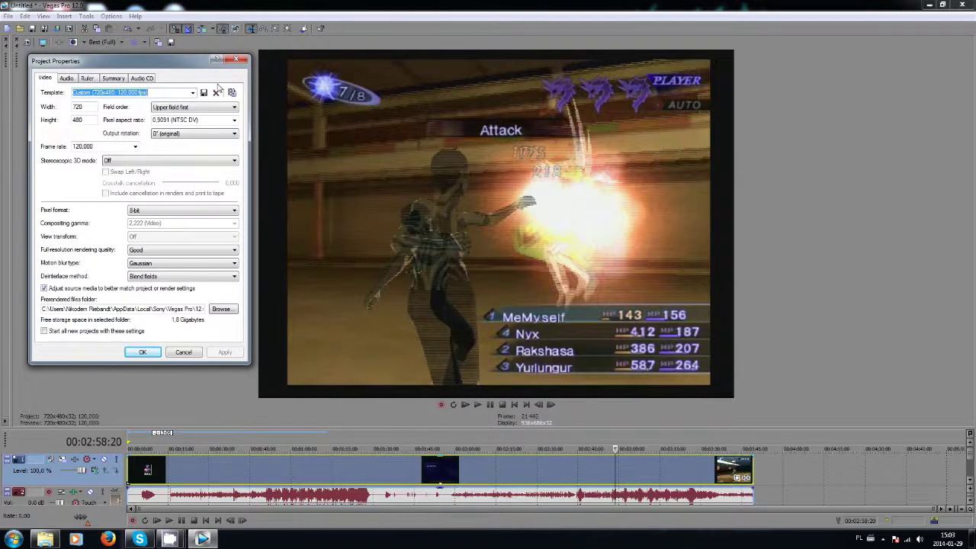
click(233, 106)
click(183, 114)
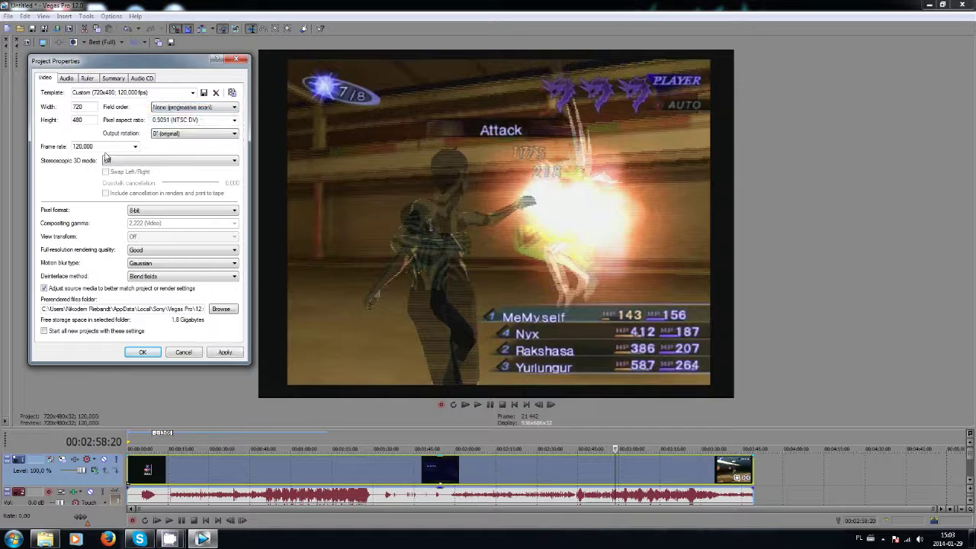
click(135, 147)
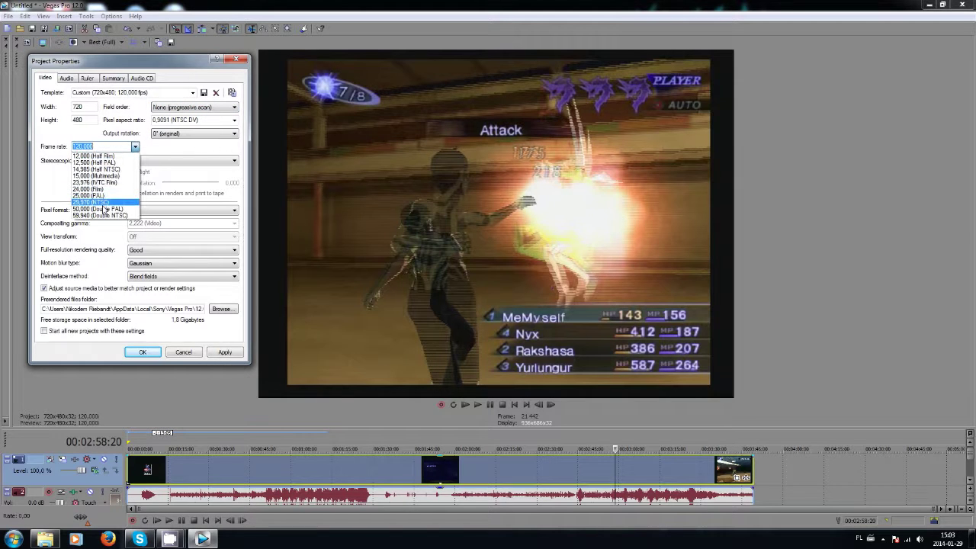
click(101, 203)
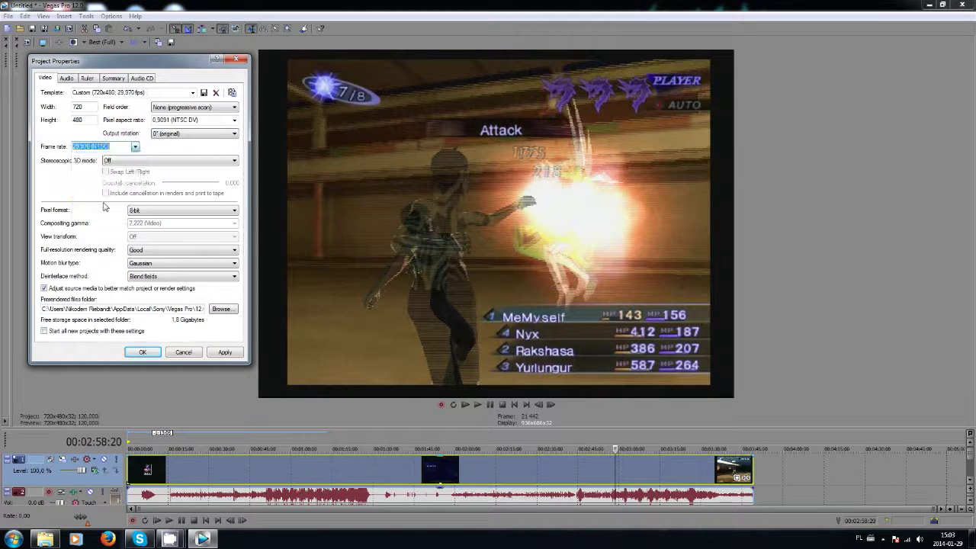
click(234, 276)
click(152, 284)
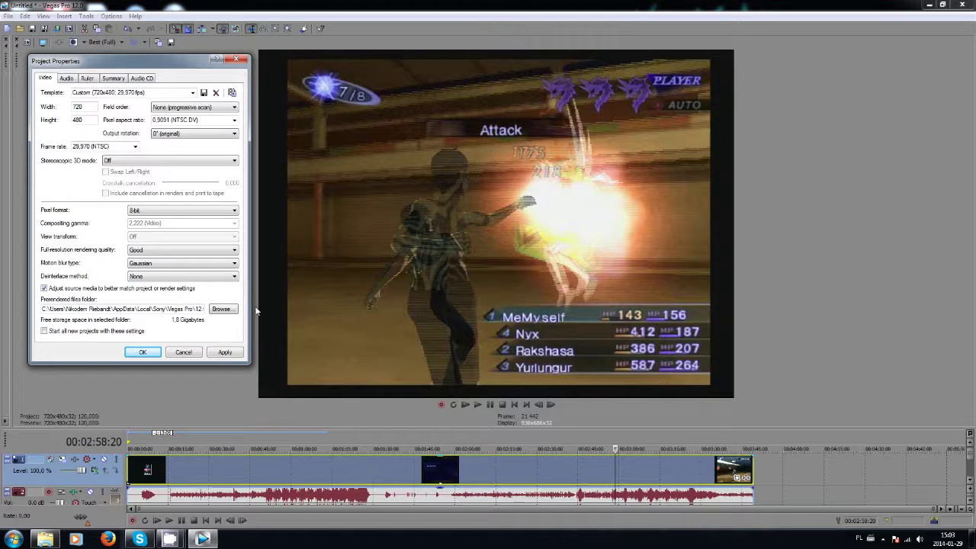
click(225, 354)
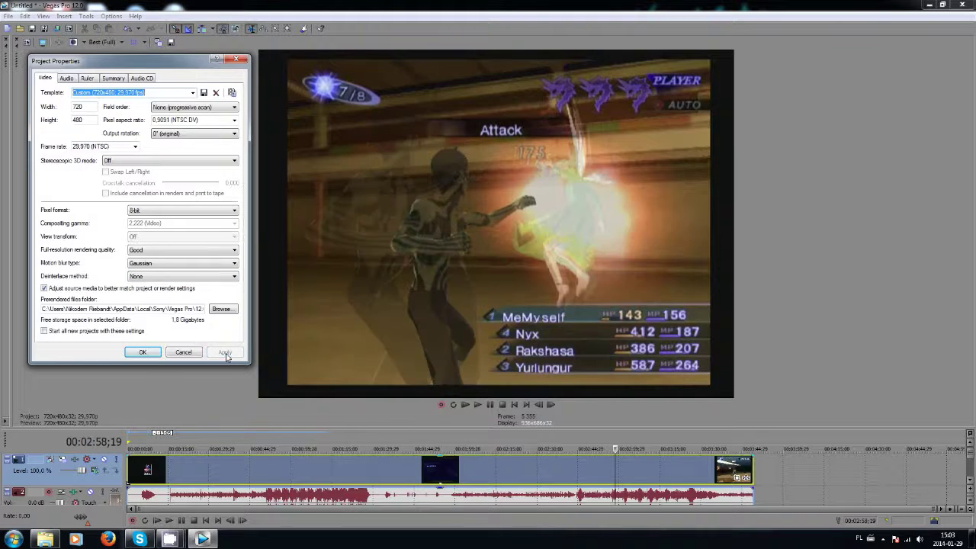
click(143, 353)
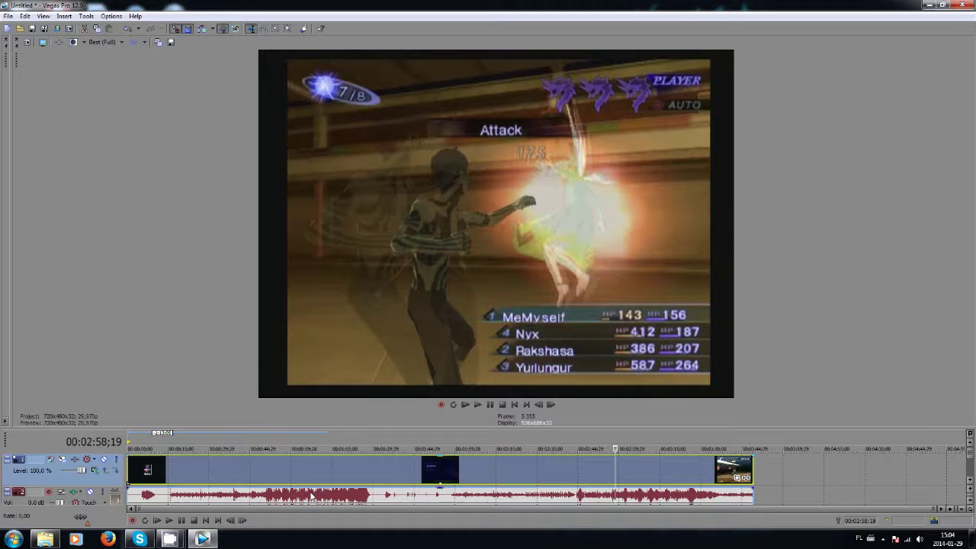
Step: Step back and forth around 02:58;14 to inspect the ghosted attack frames
right_click(632, 476)
mouse_move(698, 388)
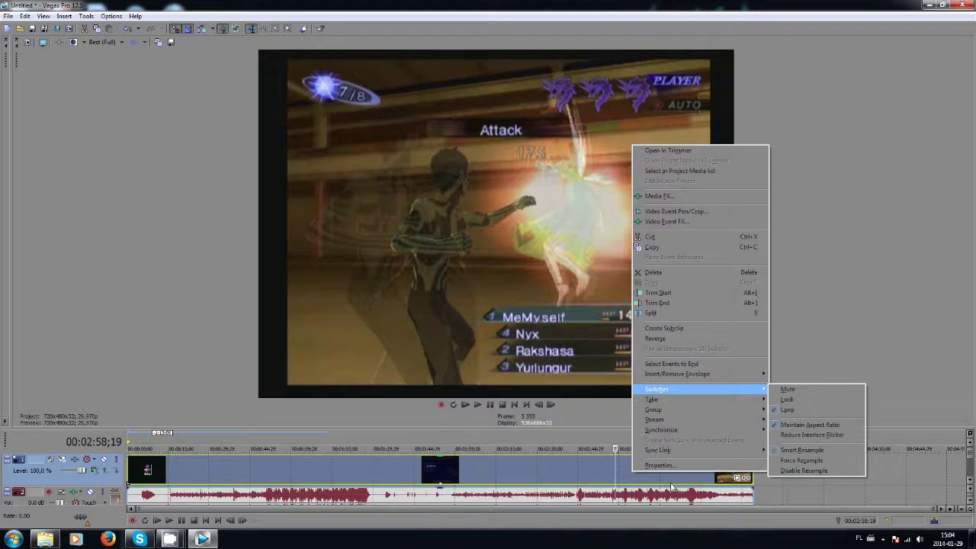
click(617, 470)
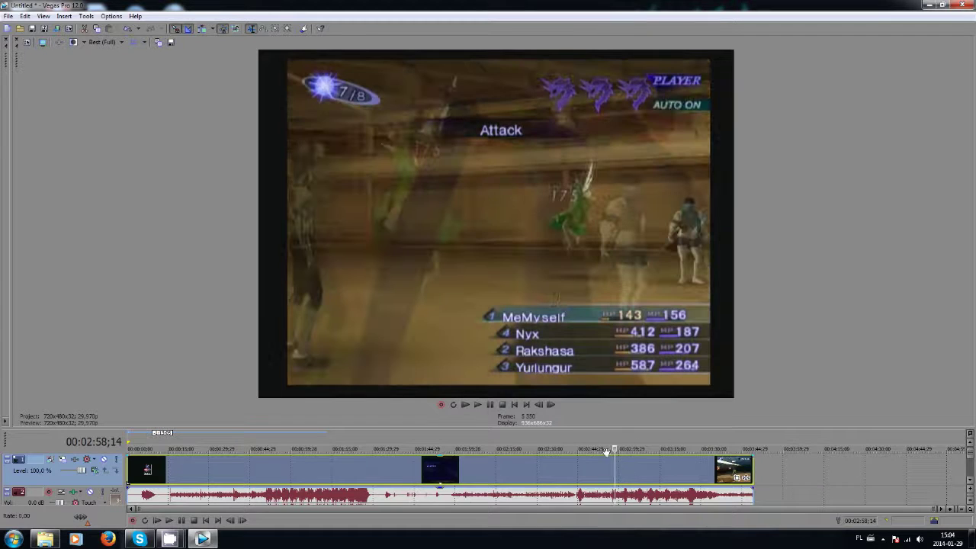
click(539, 405)
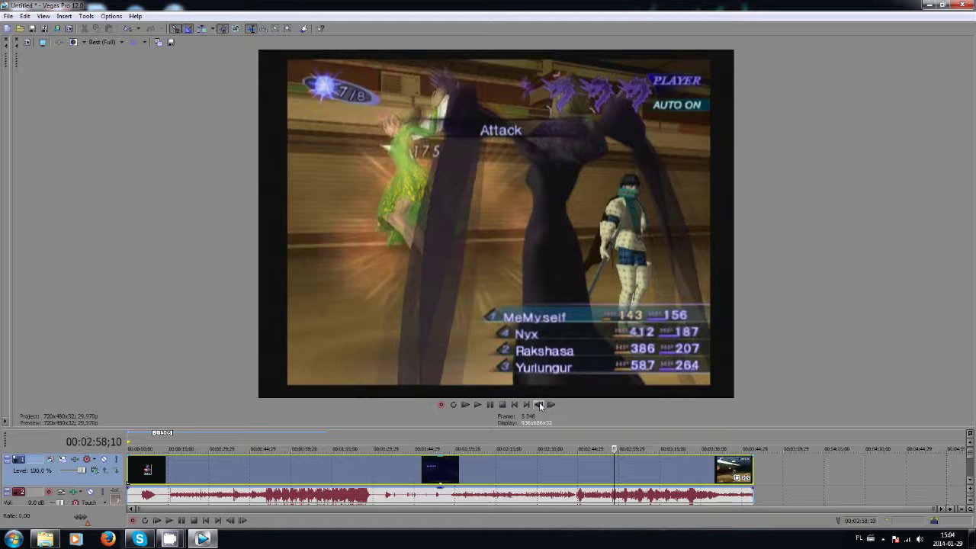
click(552, 405)
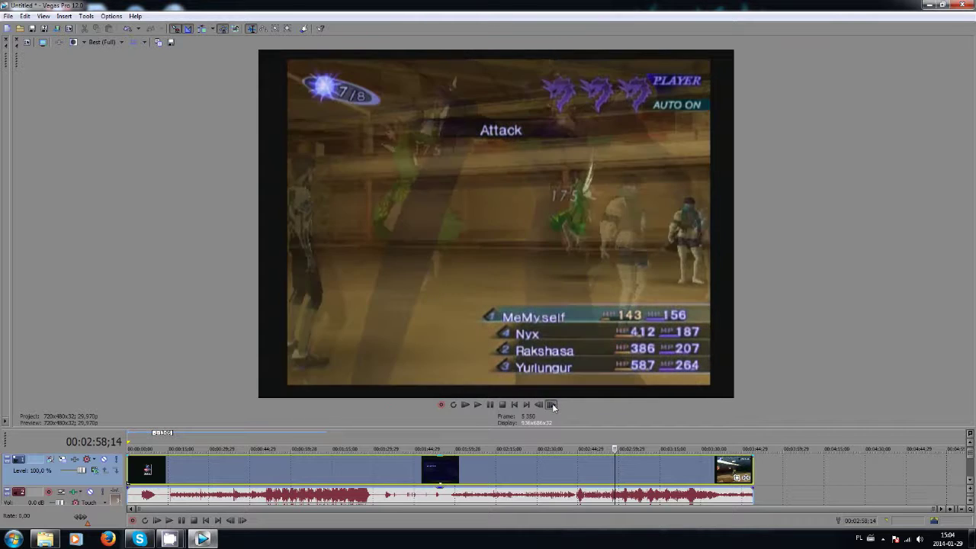
click(552, 405)
click(552, 405)
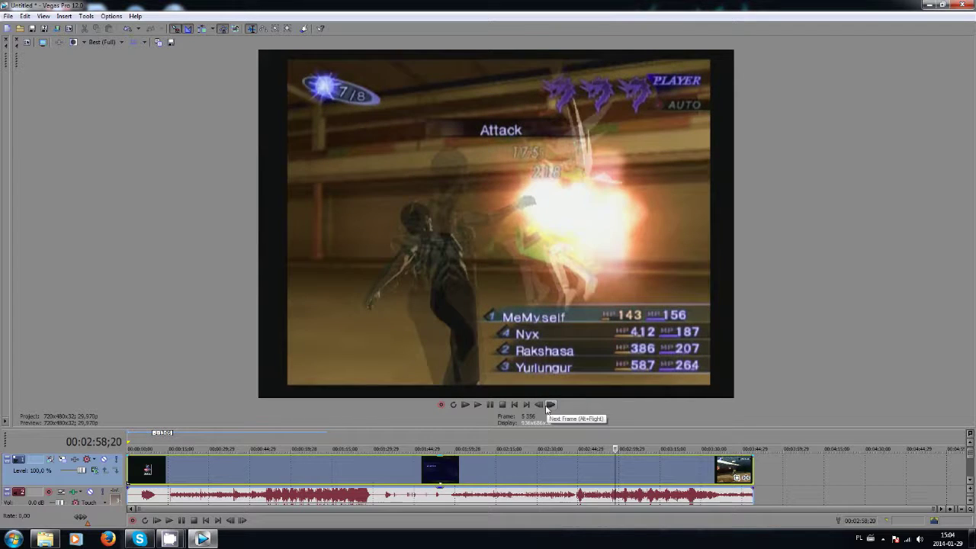
click(541, 405)
click(541, 405)
click(541, 405)
click(553, 405)
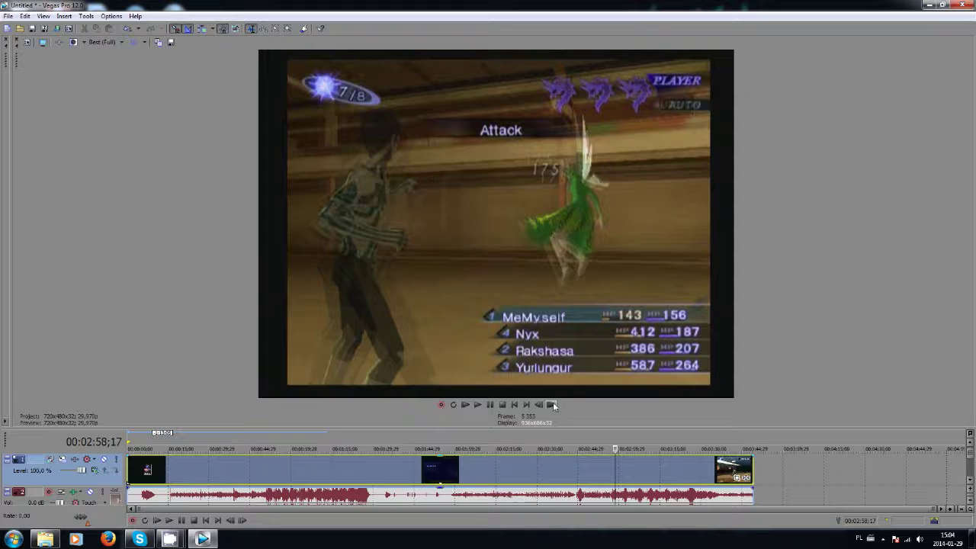
click(553, 405)
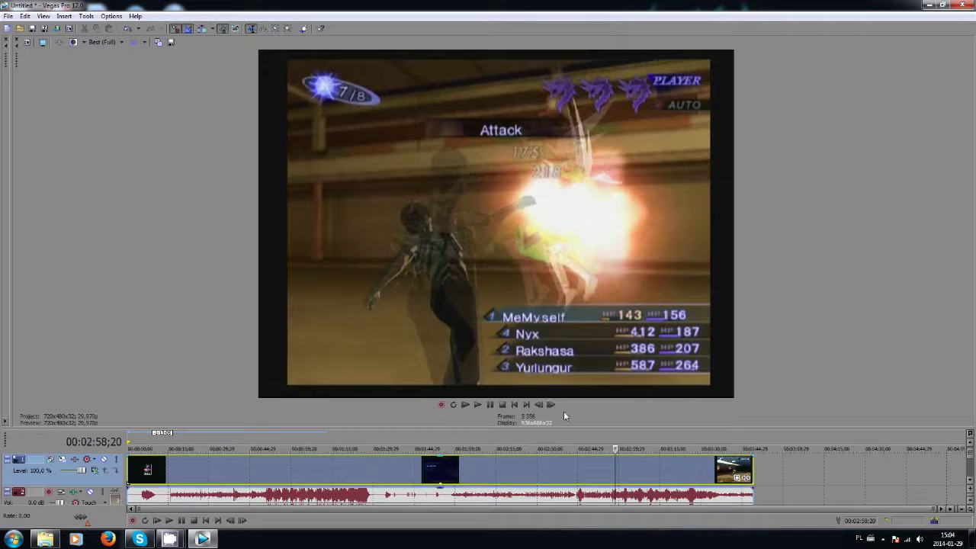
Step: Enable Disable Resample on the gameplay event and compare adjacent frames
right_click(688, 471)
mouse_move(755, 384)
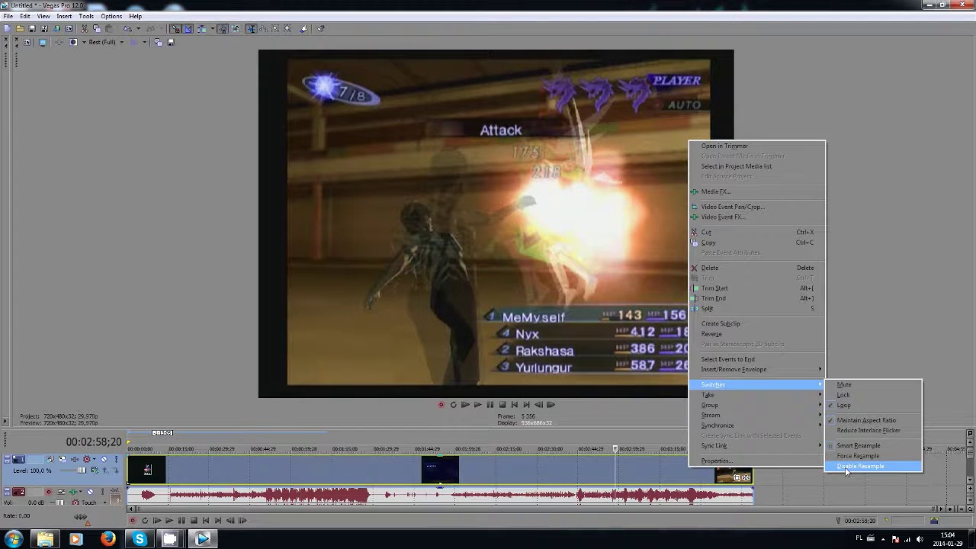
click(846, 468)
click(542, 404)
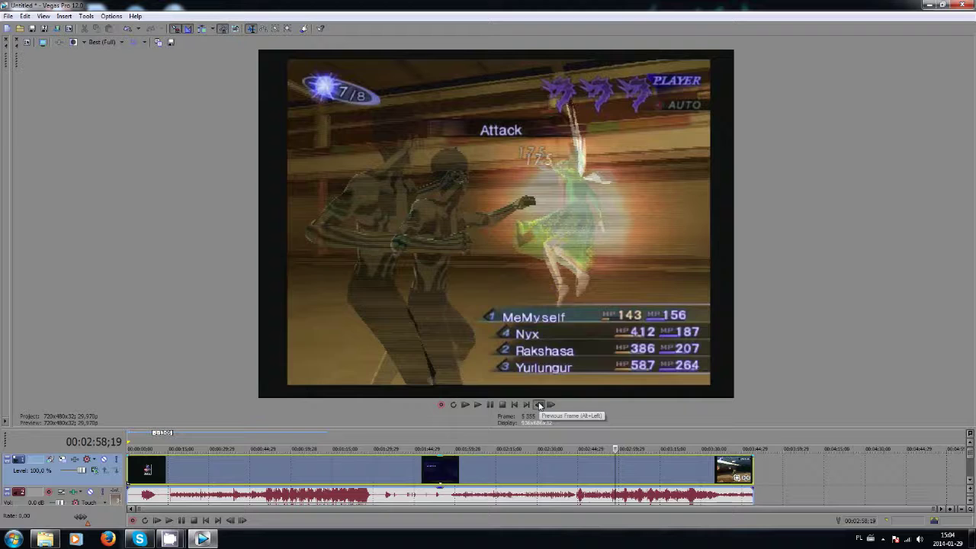
click(551, 405)
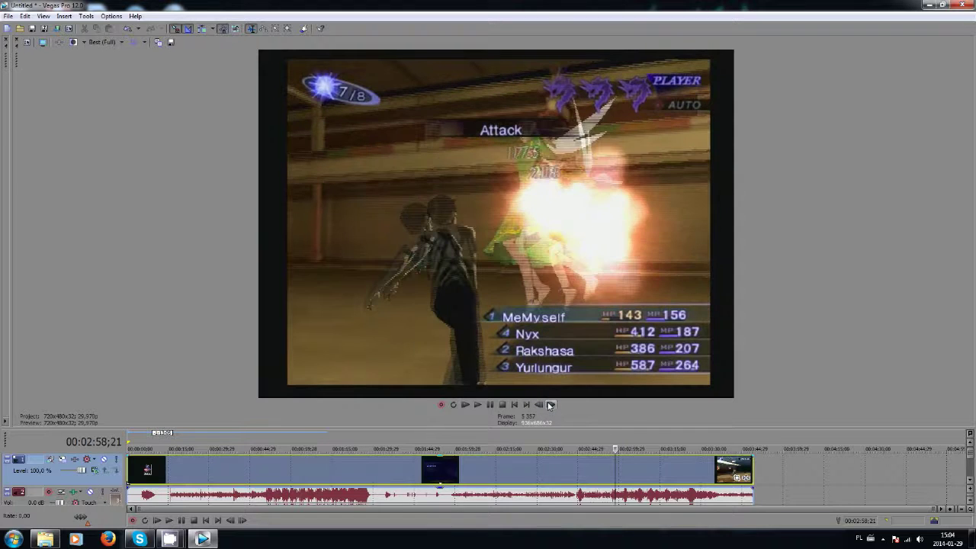
click(540, 405)
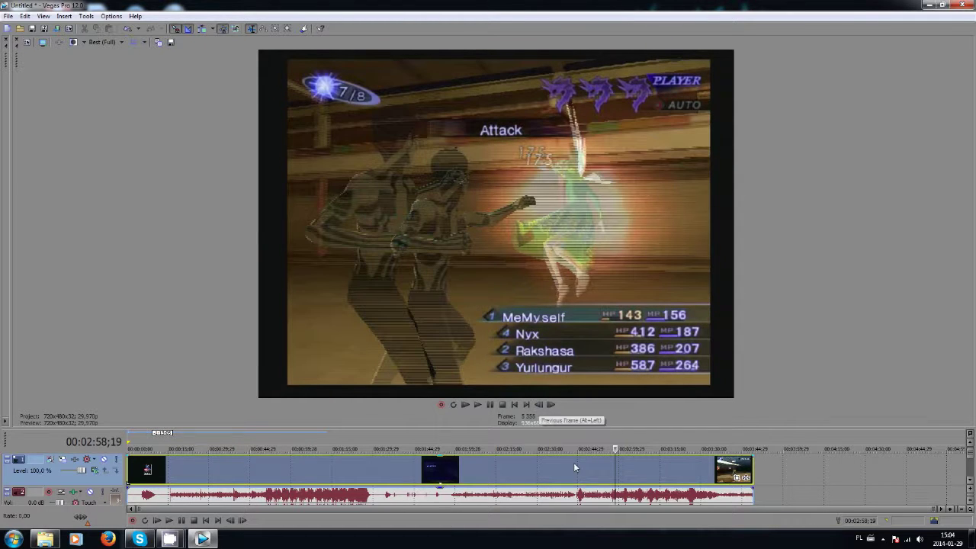
click(9, 16)
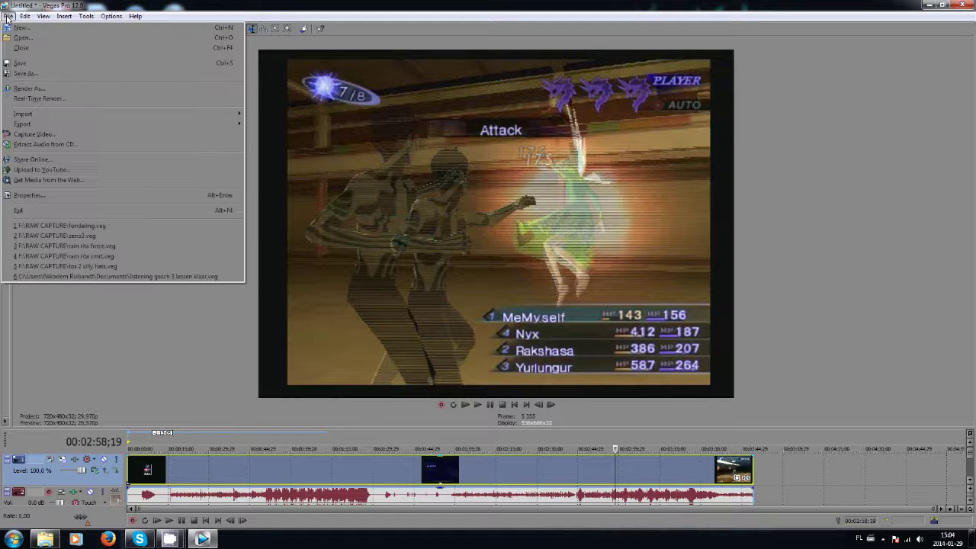
Step: Change the project deinterlace method to Blend fields and apply it
click(29, 196)
drag(449, 79, 107, 60)
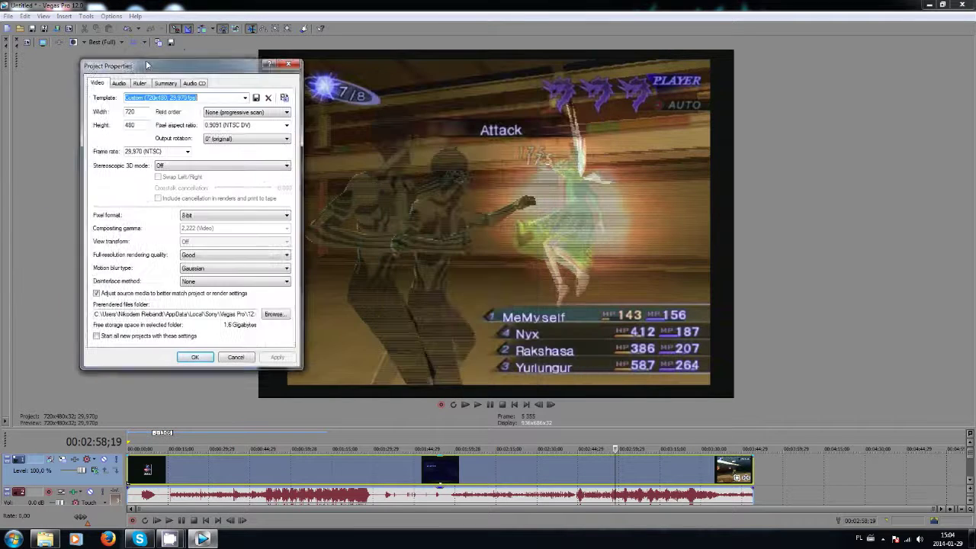
click(229, 274)
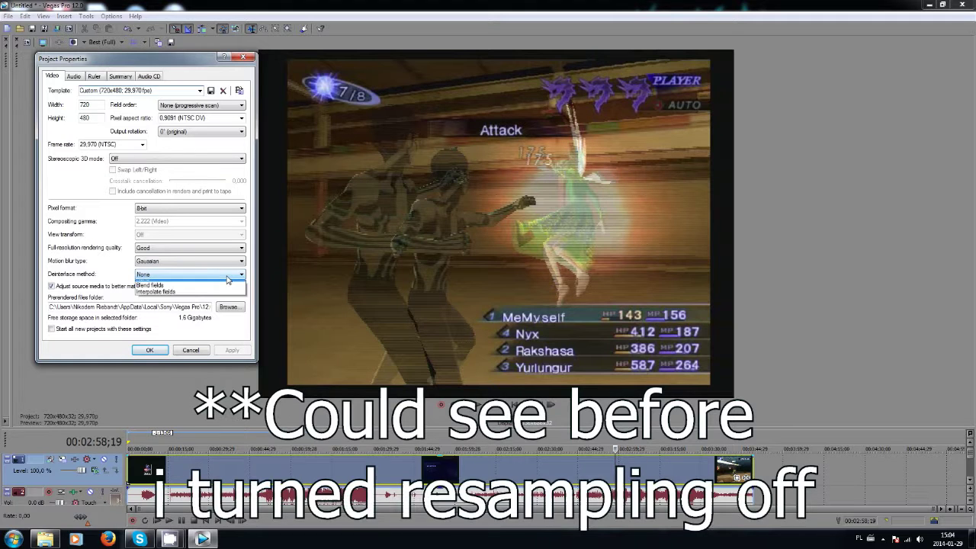
click(191, 289)
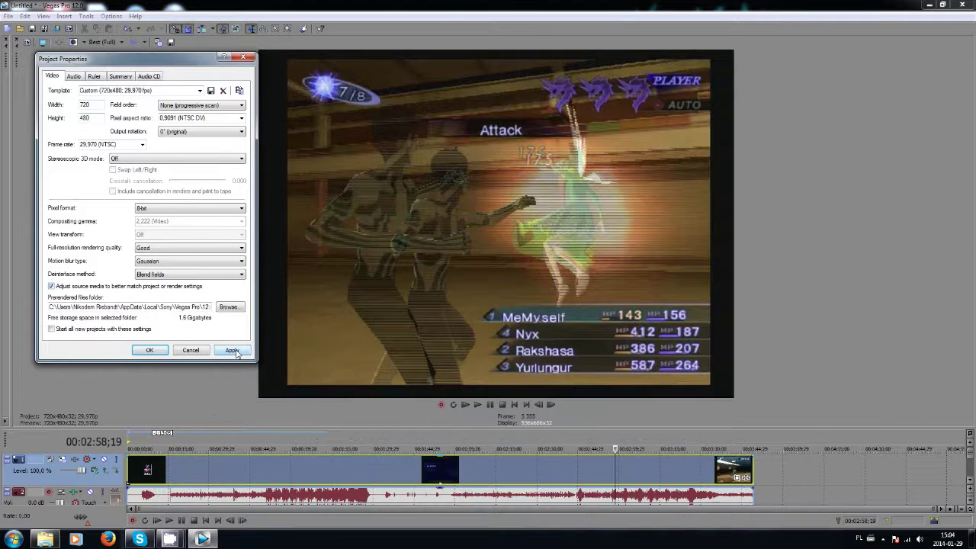
click(235, 351)
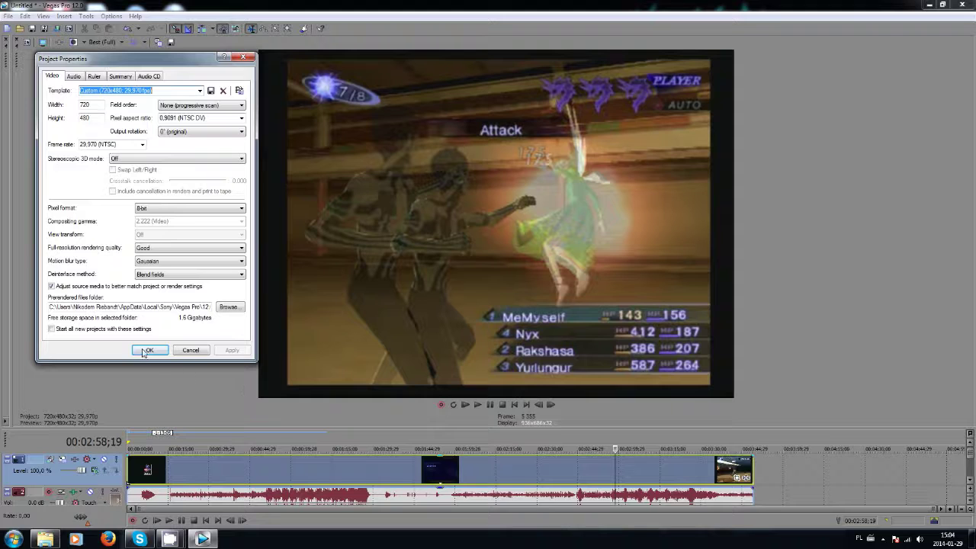
click(145, 353)
Step: Step forward five frames through the attack to check the blended result
click(551, 405)
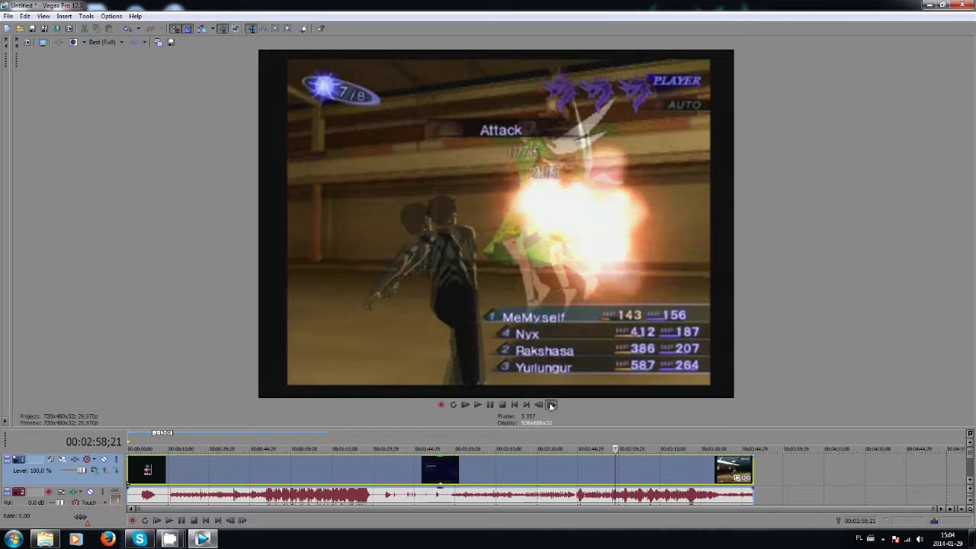
click(552, 405)
click(551, 405)
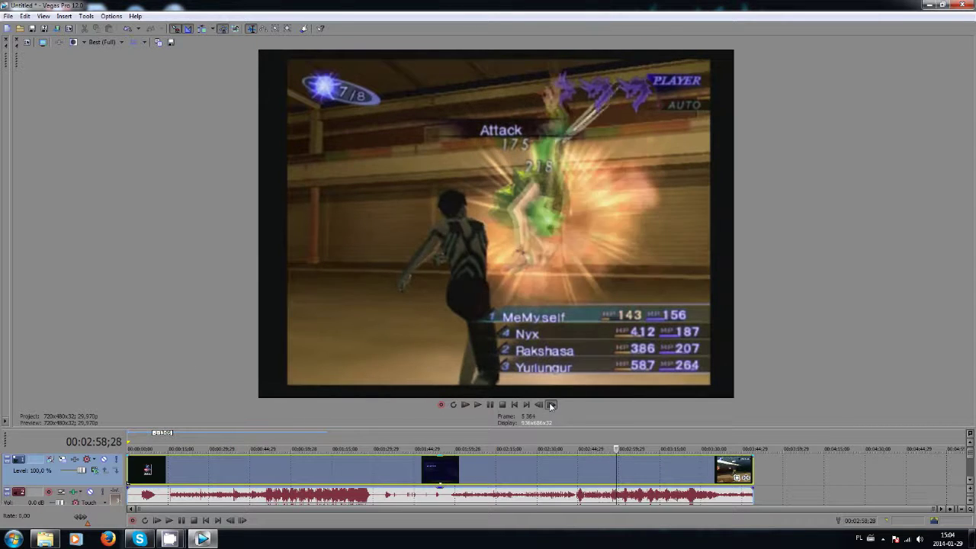
click(551, 405)
click(552, 405)
click(552, 405)
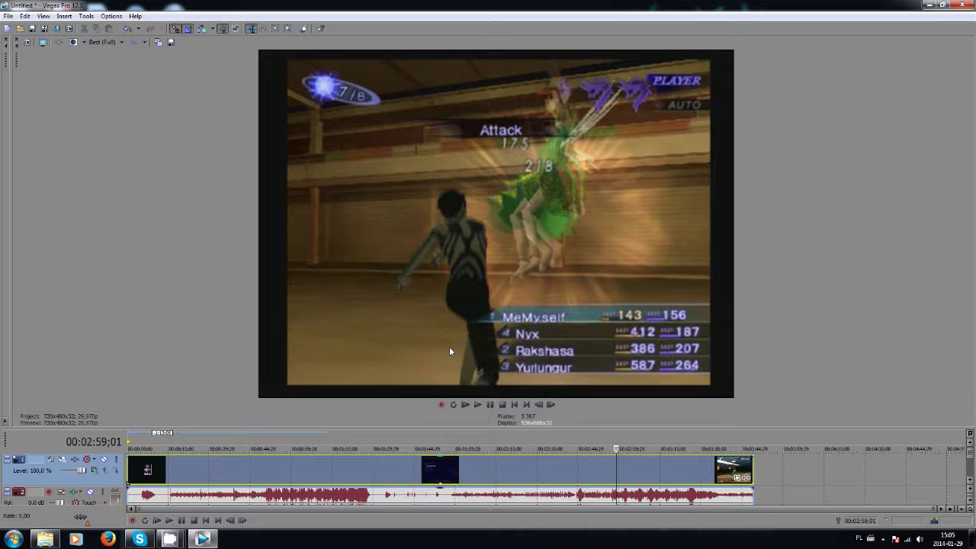
Step: Change the project deinterlace method to Interpolate fields and apply it
click(7, 15)
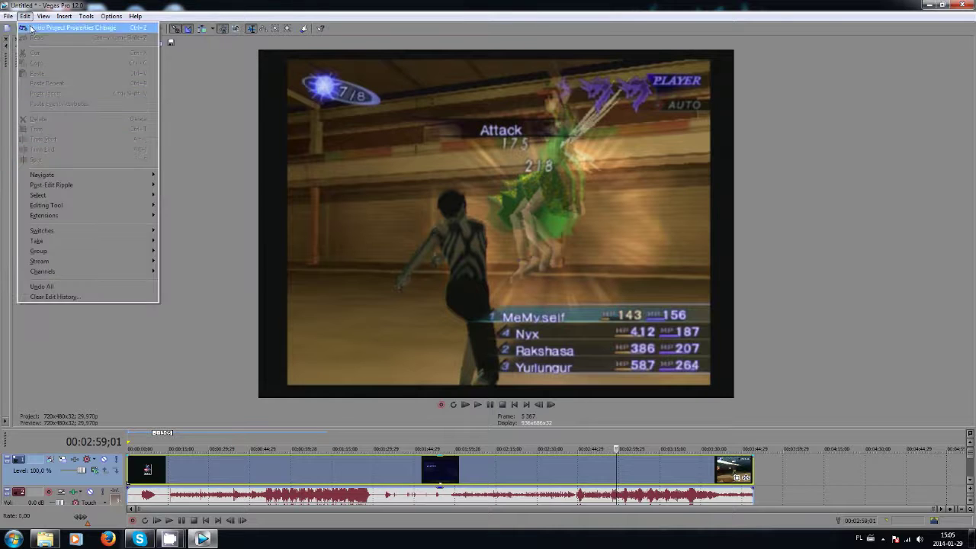
click(29, 195)
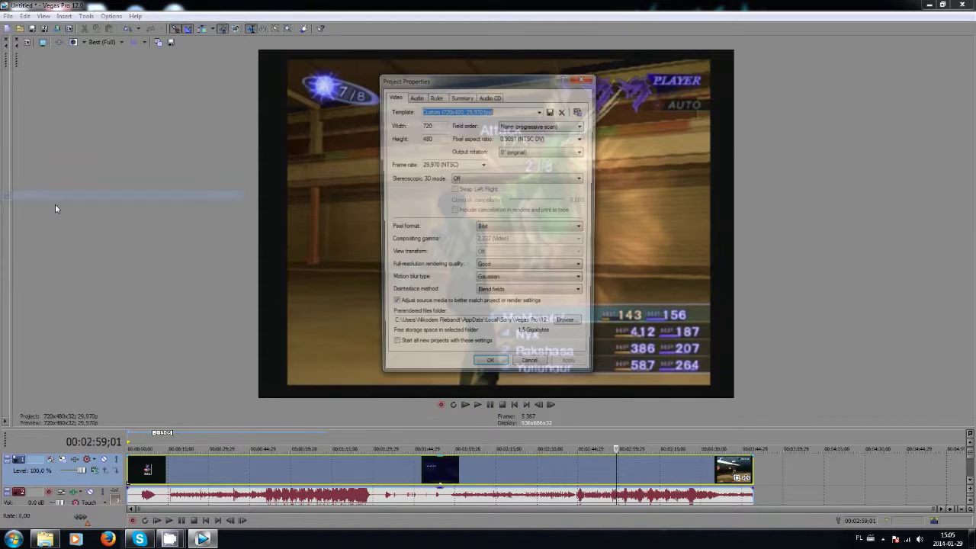
drag(473, 78, 112, 82)
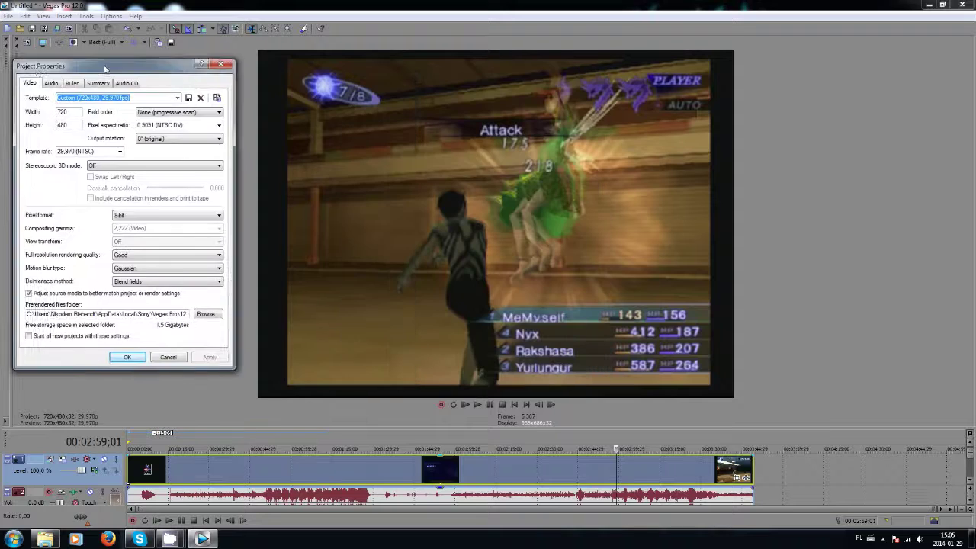
click(219, 297)
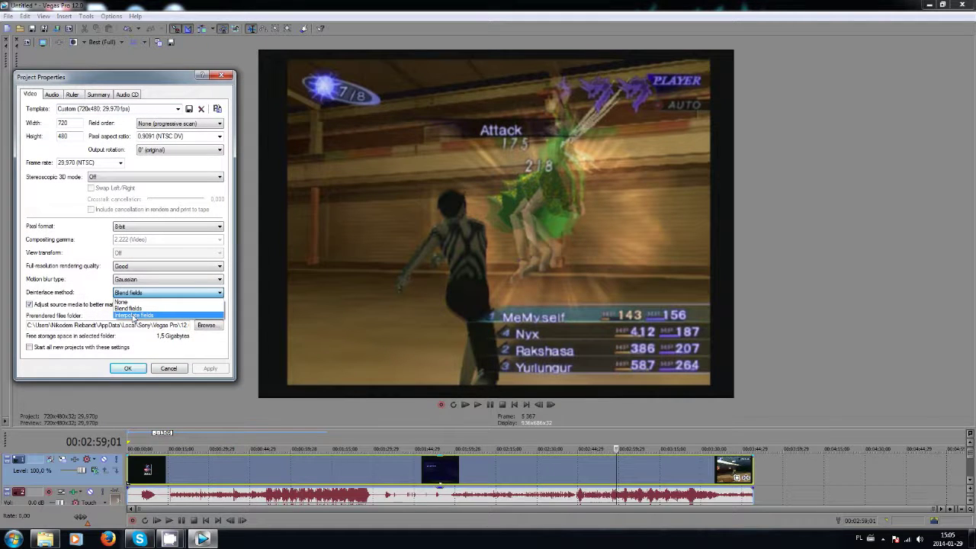
click(134, 315)
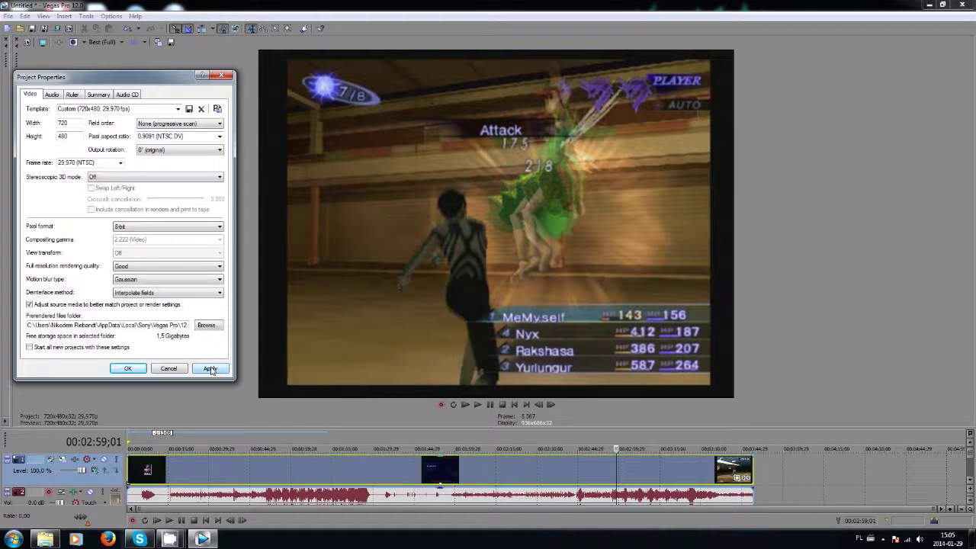
click(211, 369)
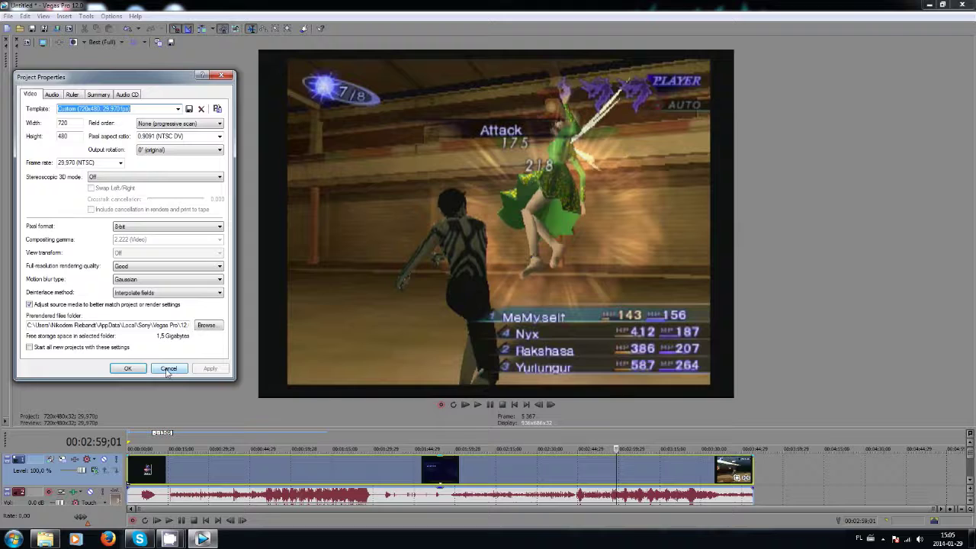
click(167, 369)
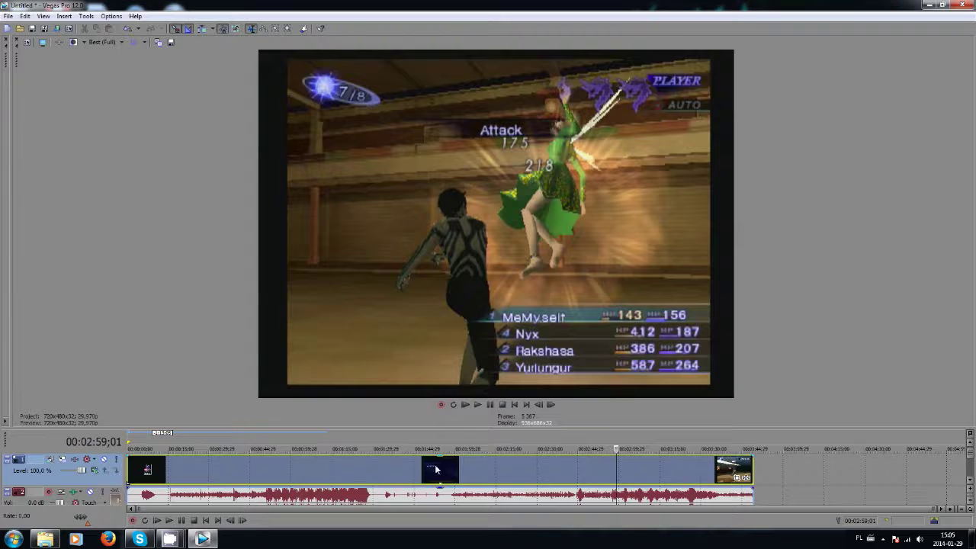
Step: Play the battle footage from an earlier point, then stop playback
click(610, 473)
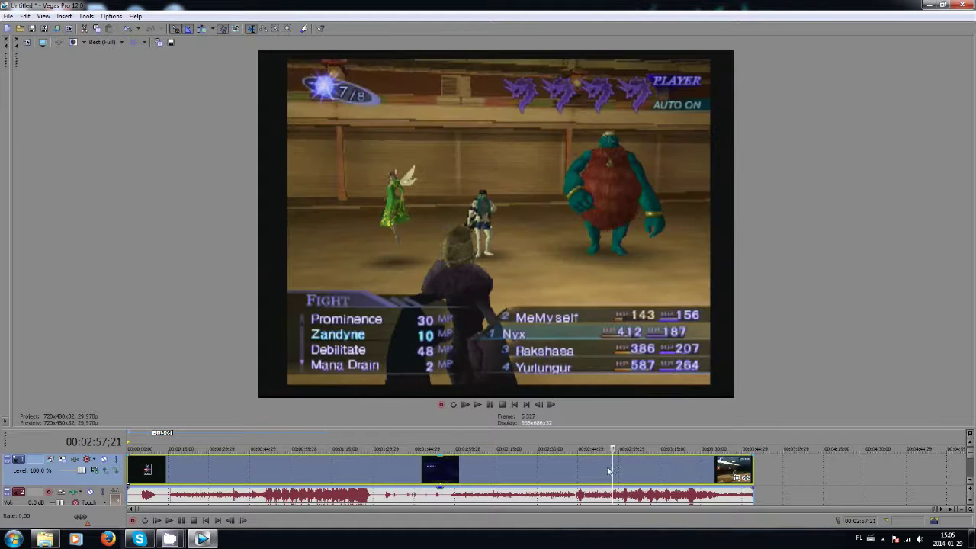
click(550, 405)
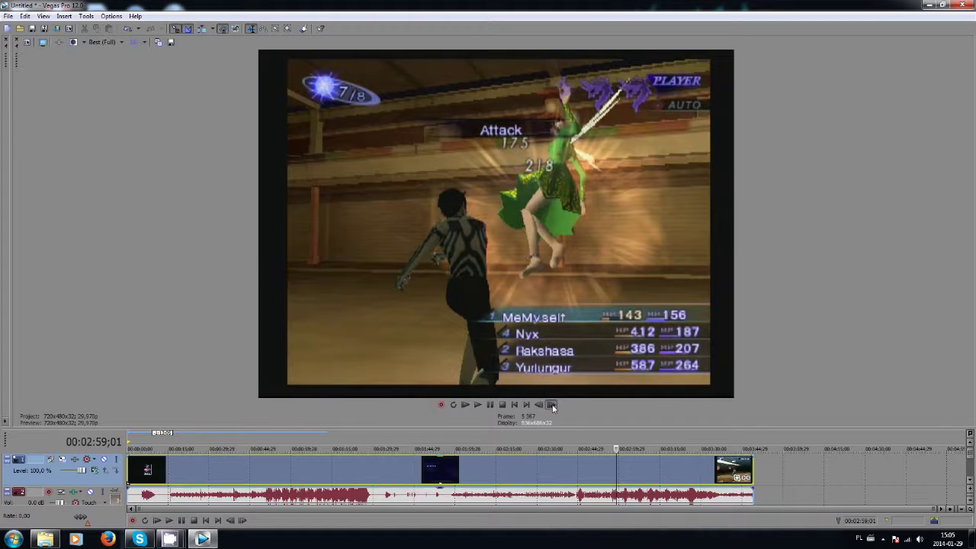
click(552, 407)
click(8, 16)
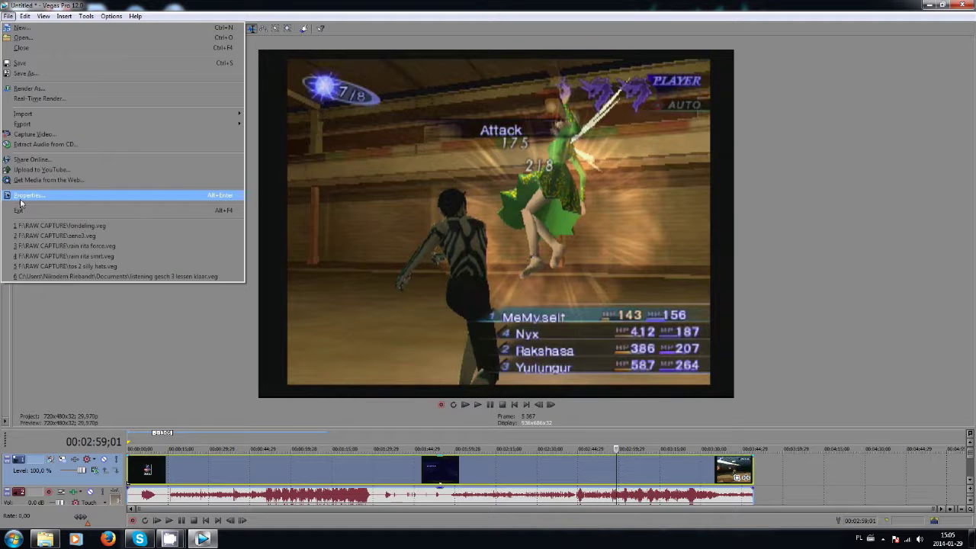
Step: Reset project deinterlacing to None, apply it, and advance one frame to check
click(29, 195)
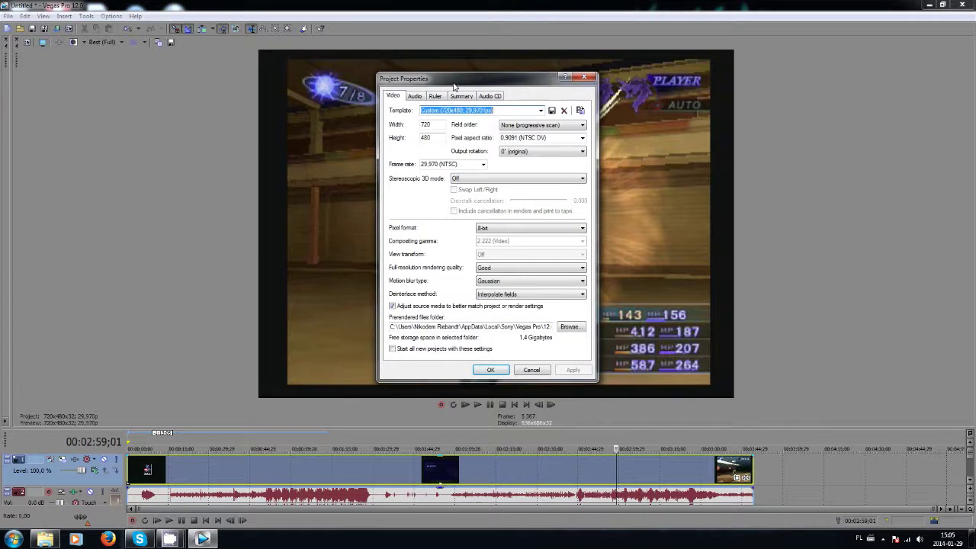
drag(454, 79, 95, 68)
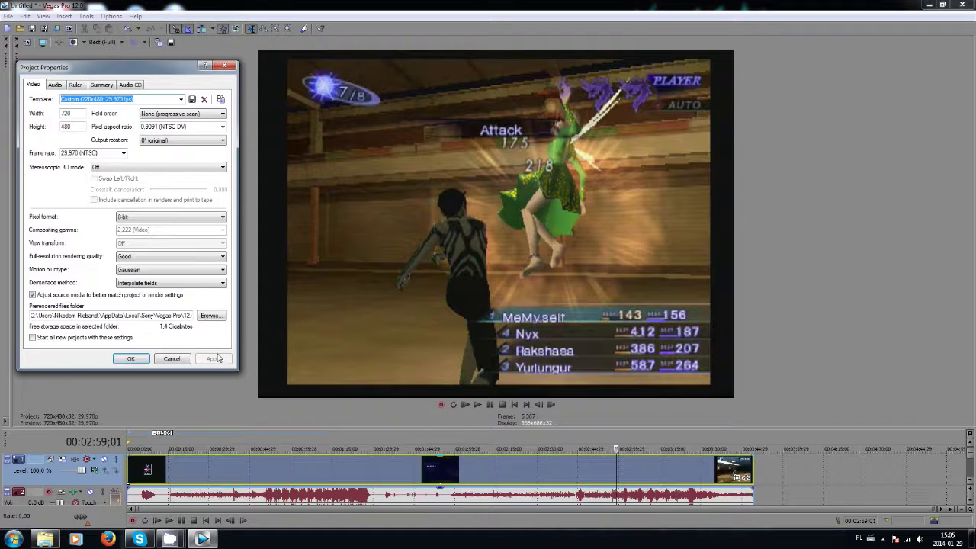
click(223, 283)
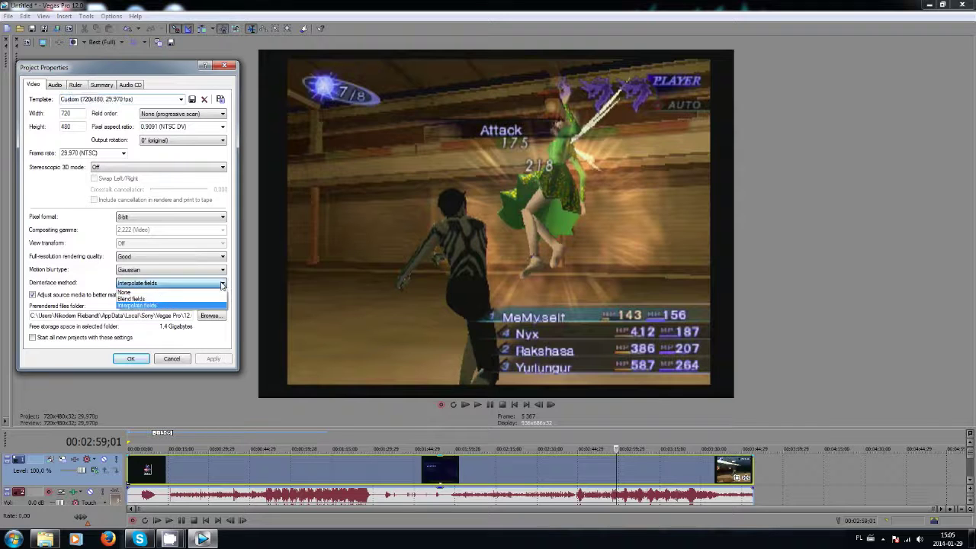
click(145, 290)
click(214, 359)
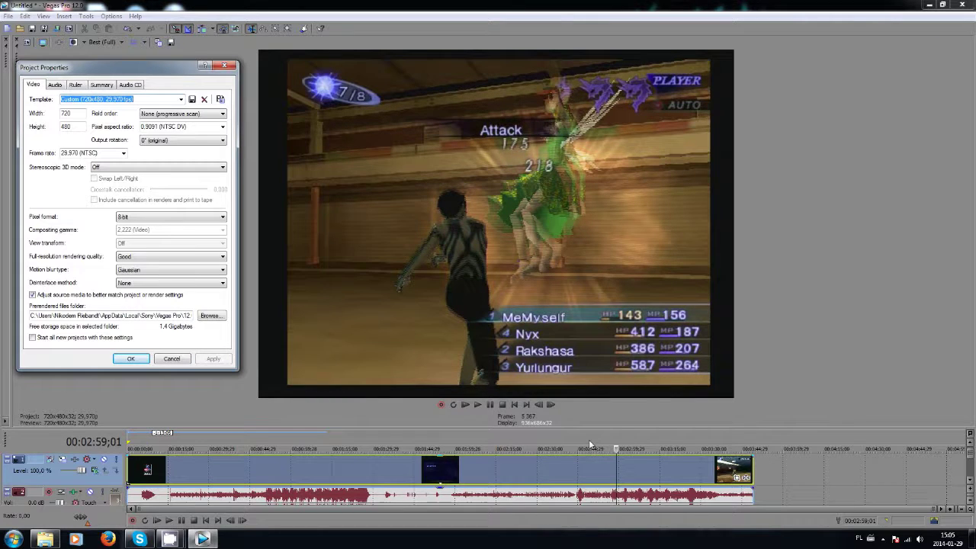
click(130, 360)
click(552, 404)
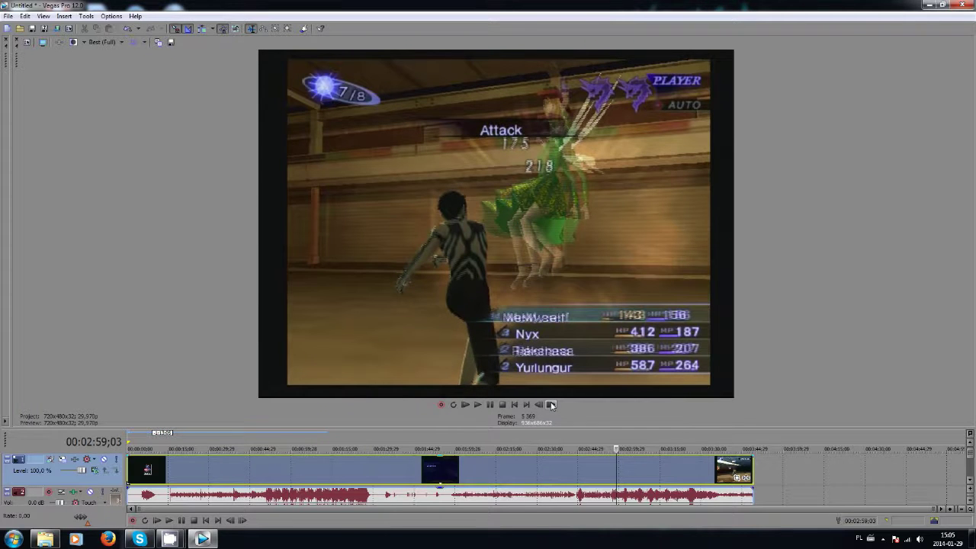
Step: Add the Yadif Deinterlace event FX at default settings and close its window
right_click(455, 480)
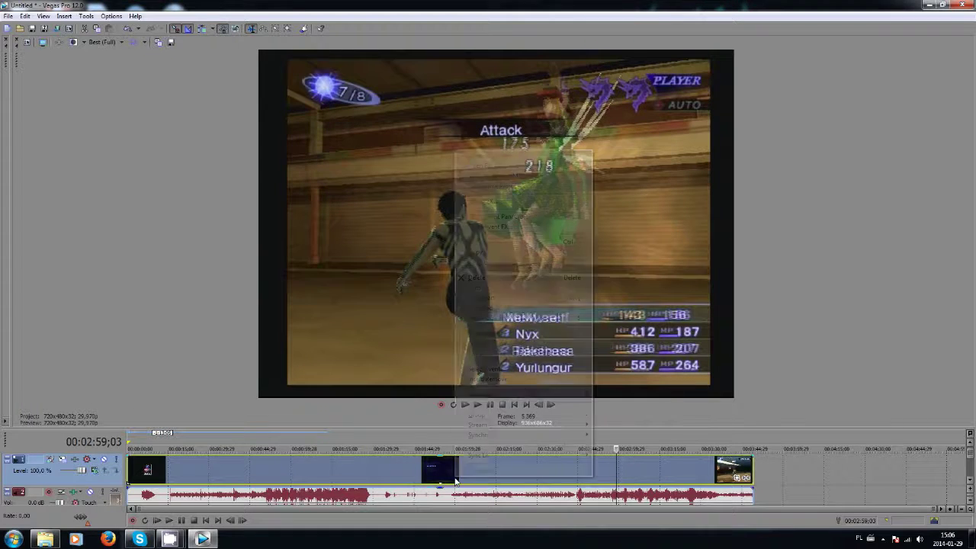
click(526, 226)
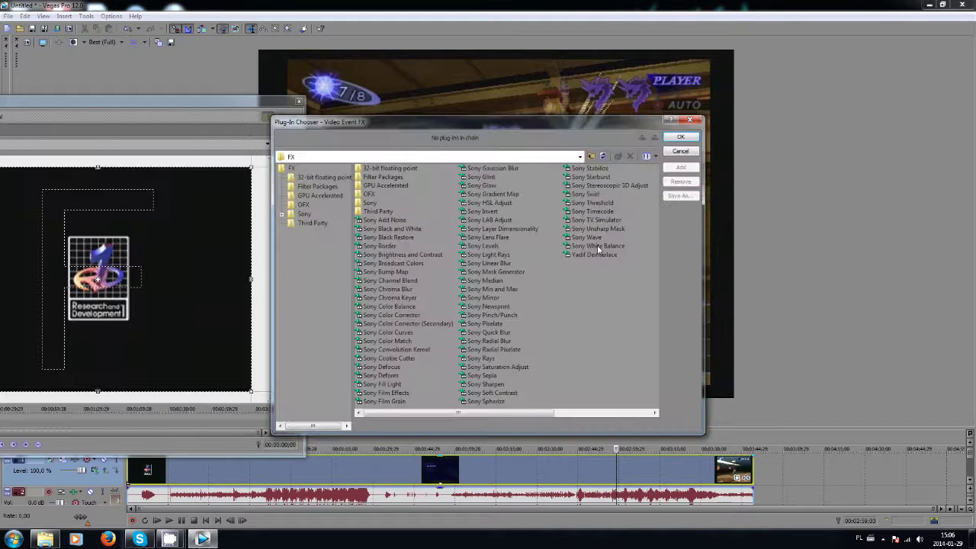
click(592, 255)
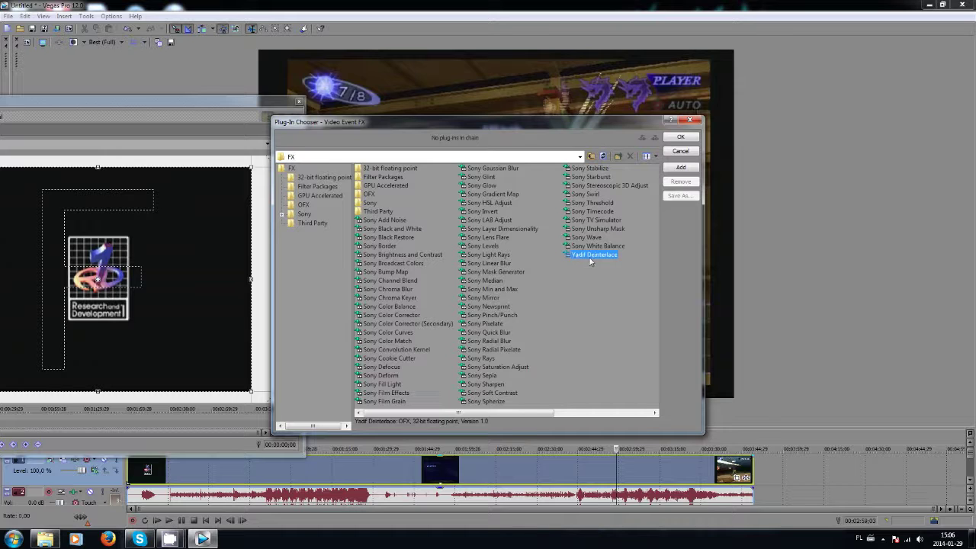
click(685, 137)
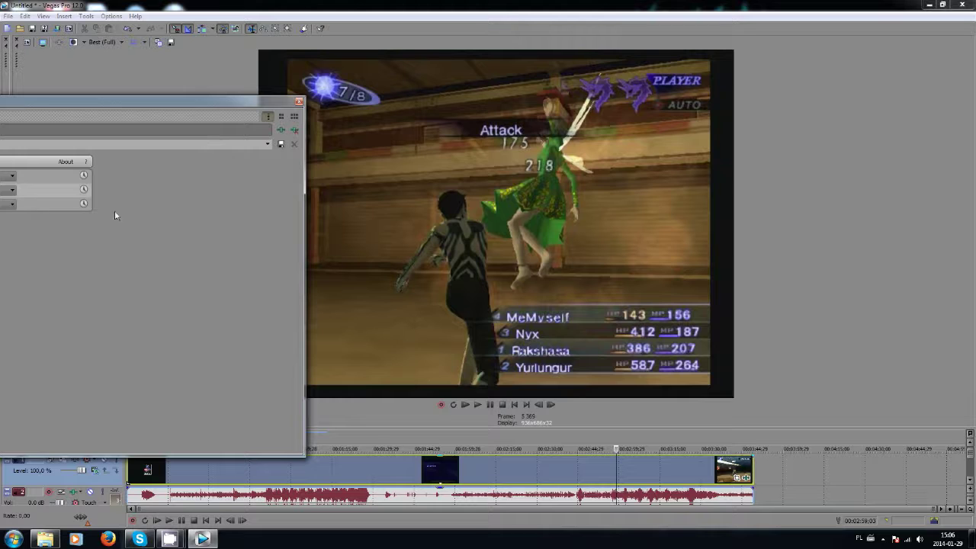
drag(113, 106, 443, 127)
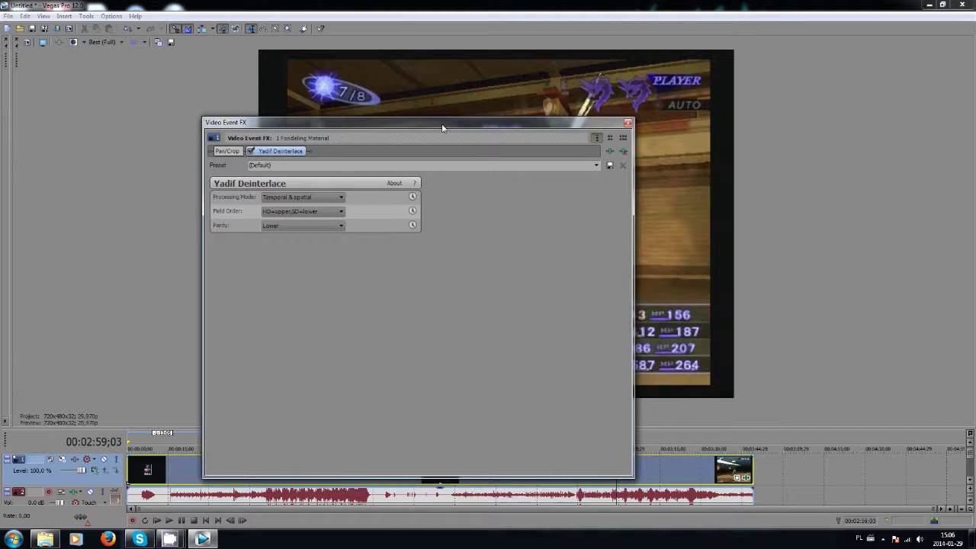
drag(442, 123, 257, 112)
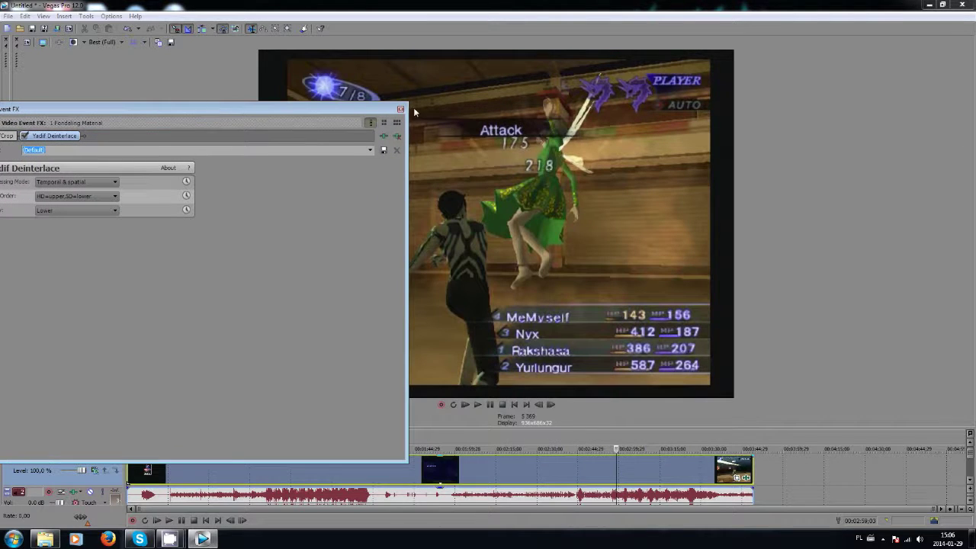
click(401, 109)
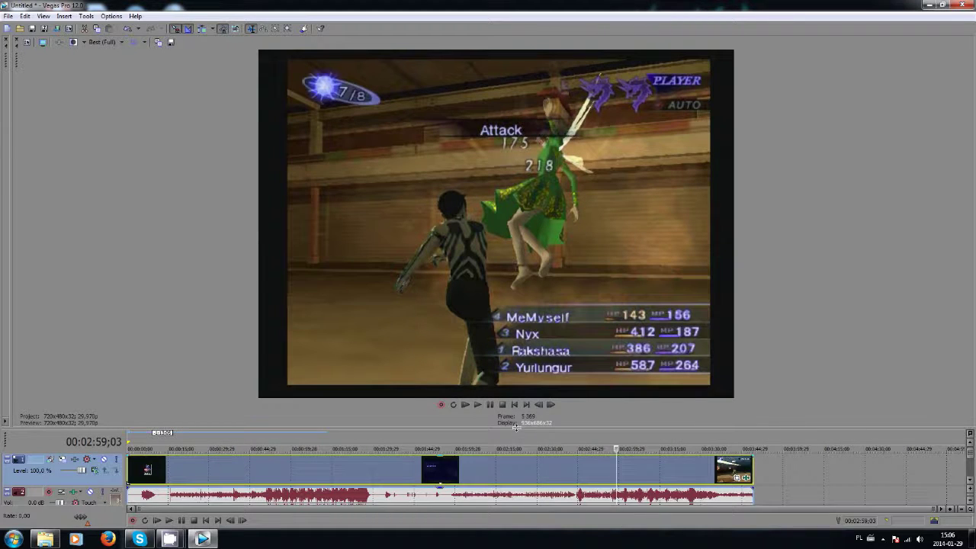
Step: Enlarge then restore the preview pane and jump to an earlier battle point
drag(516, 429, 516, 533)
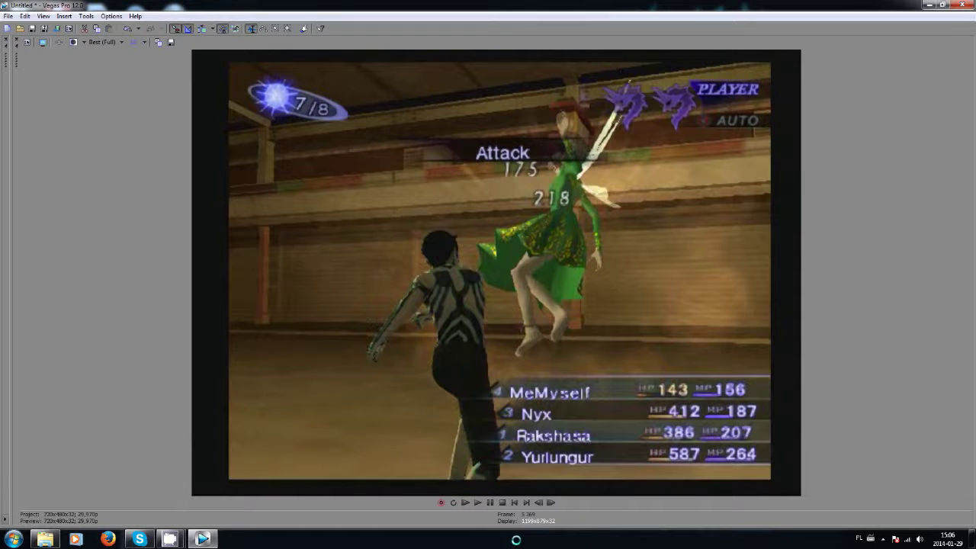
drag(517, 534, 516, 438)
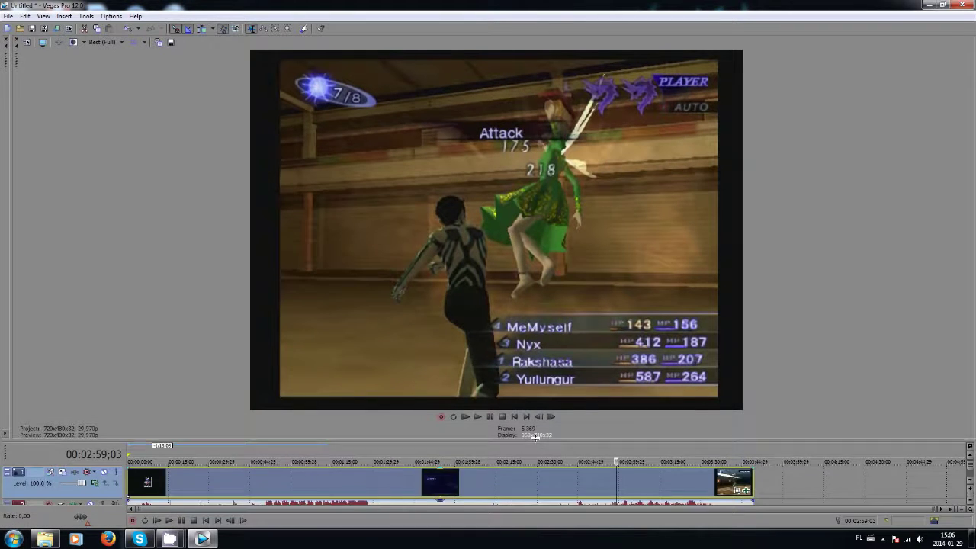
click(612, 482)
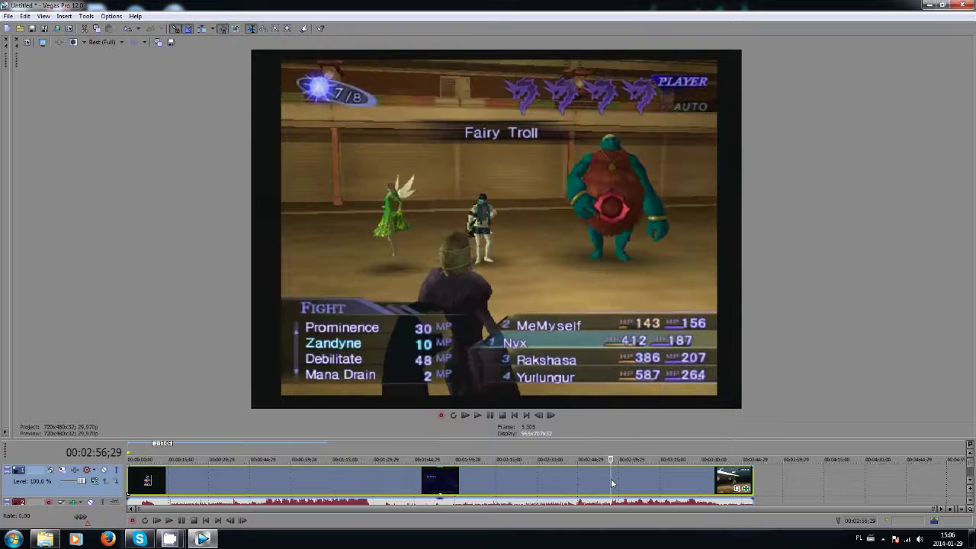
Step: Step forward fifteen frames through the Yadif-deinterlaced attack
click(551, 416)
click(550, 415)
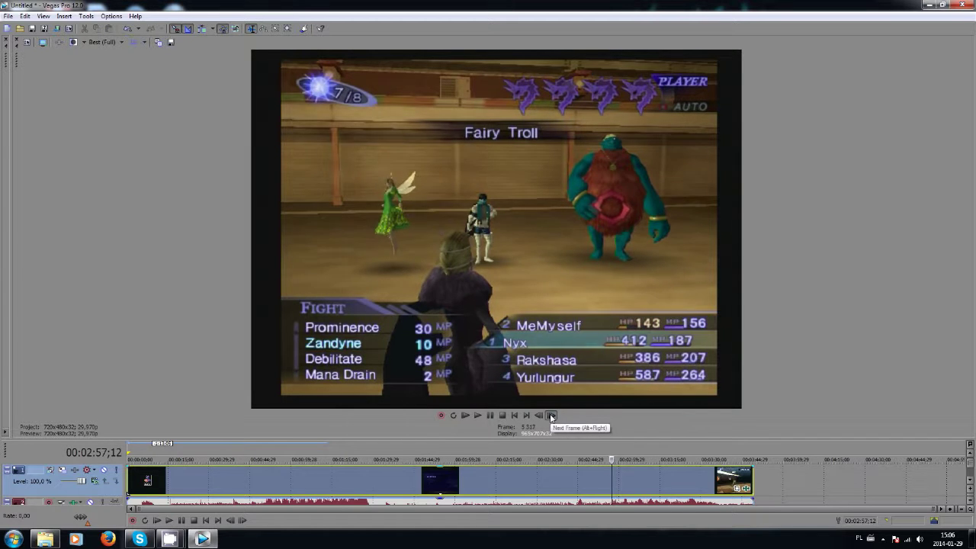
click(550, 416)
click(550, 415)
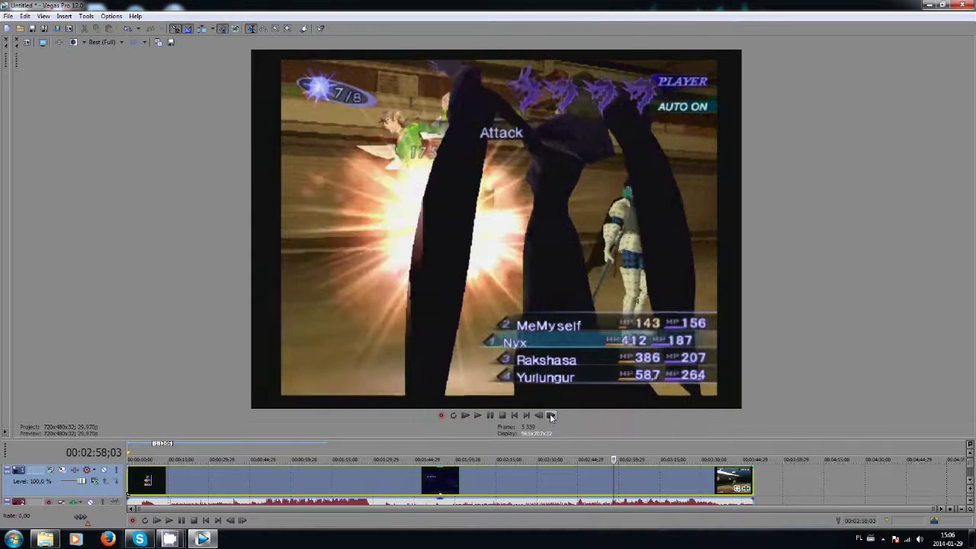
click(550, 416)
click(551, 416)
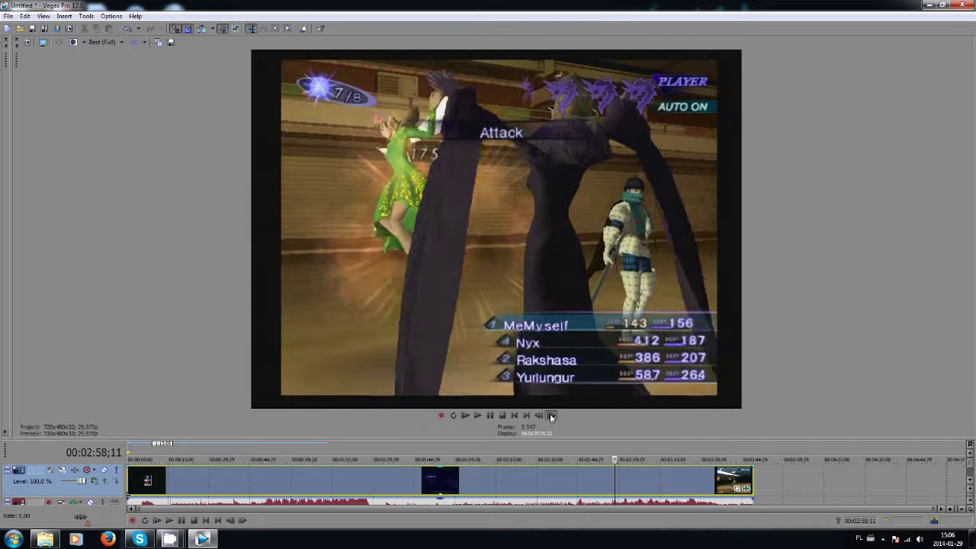
click(551, 416)
click(551, 415)
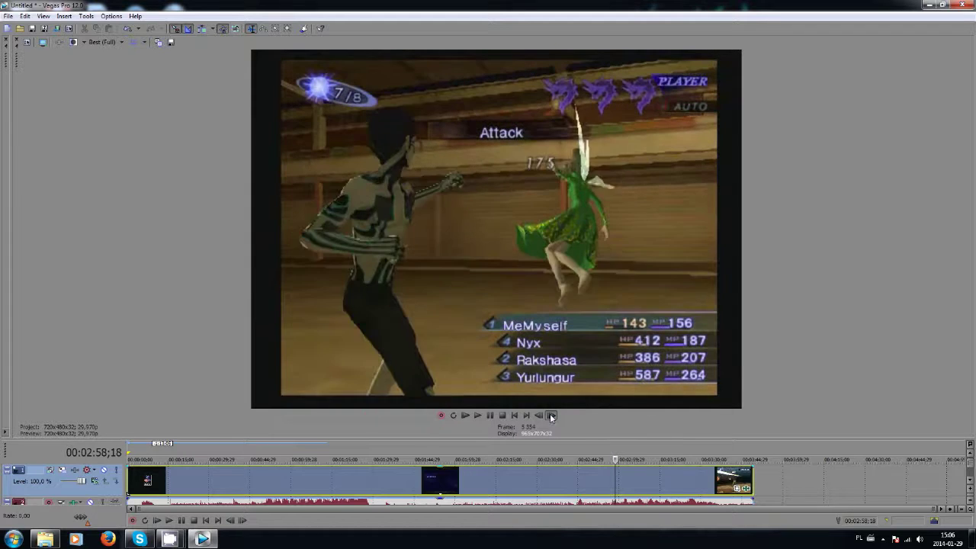
click(551, 415)
click(551, 416)
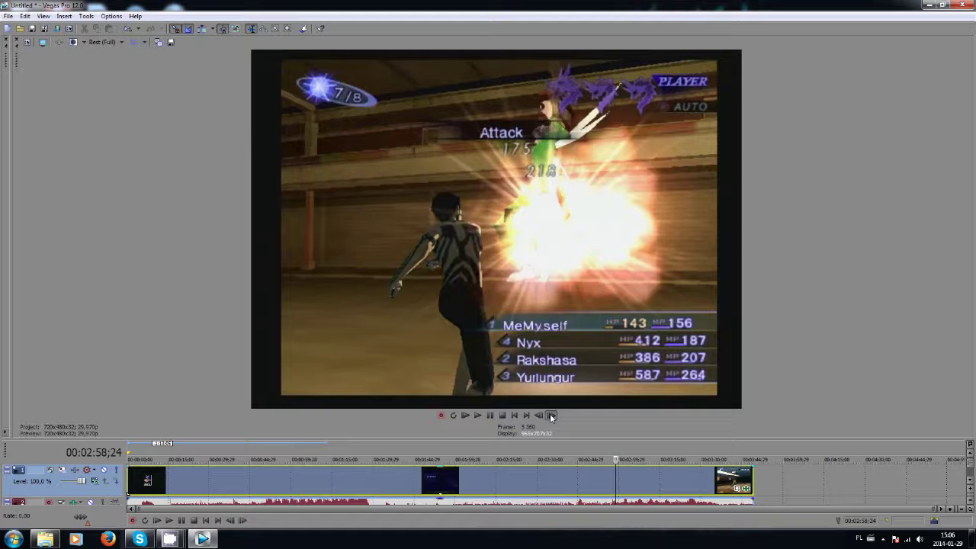
click(551, 416)
click(551, 416)
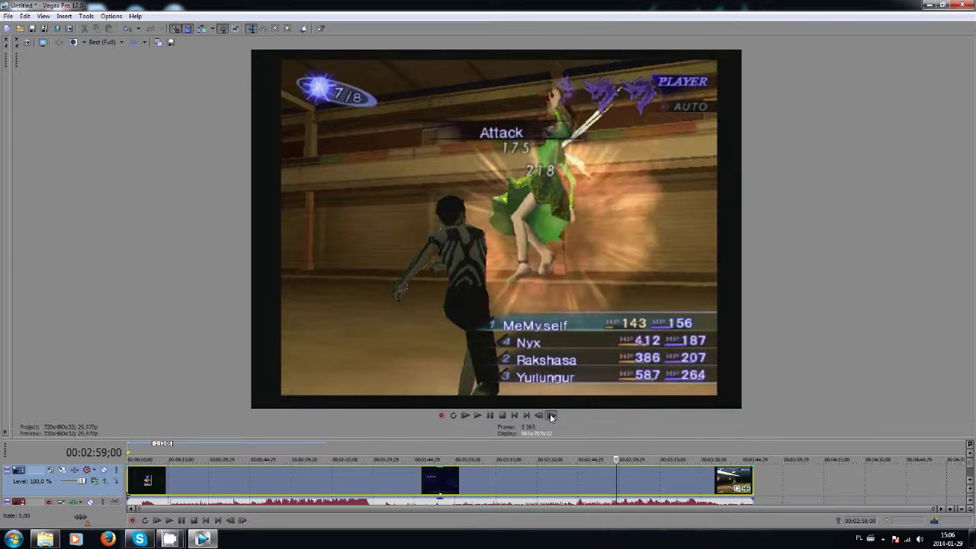
click(550, 416)
click(551, 416)
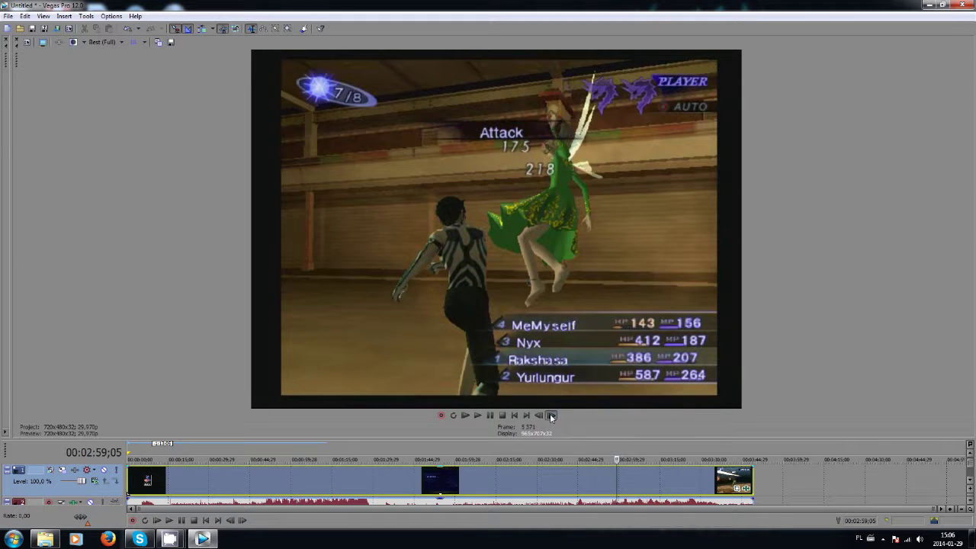
click(551, 416)
click(8, 16)
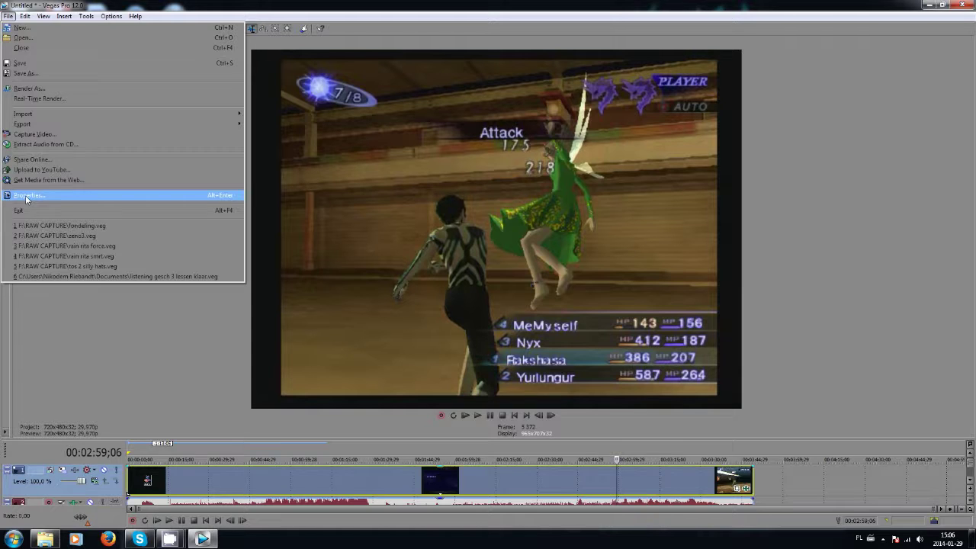
Step: Delete Yadif Deinterlace from the gameplay clip's Video Event FX chain
right_click(557, 478)
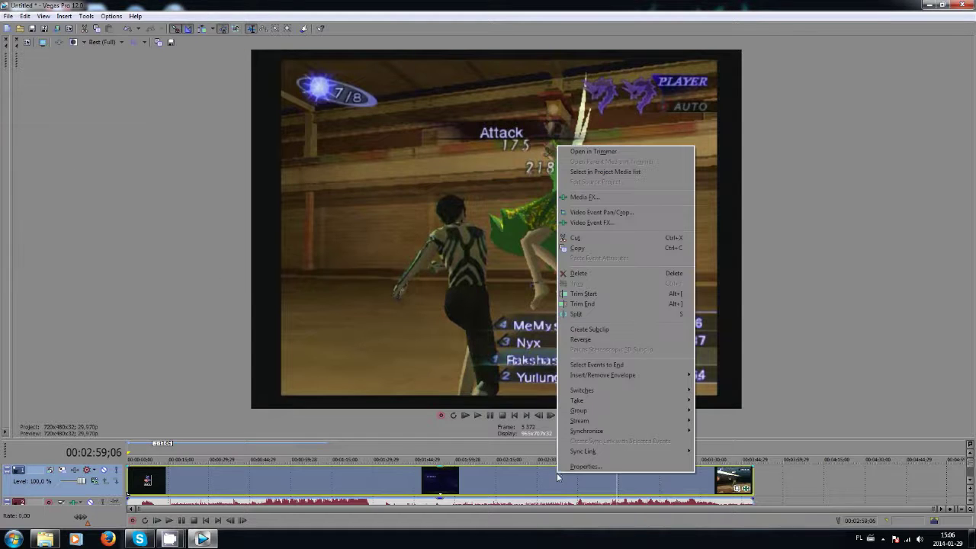
click(619, 223)
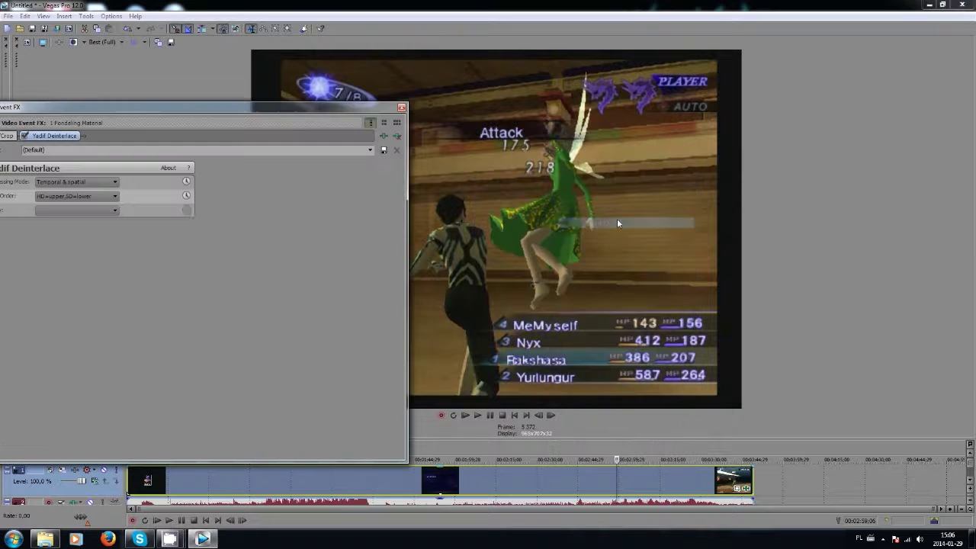
click(397, 136)
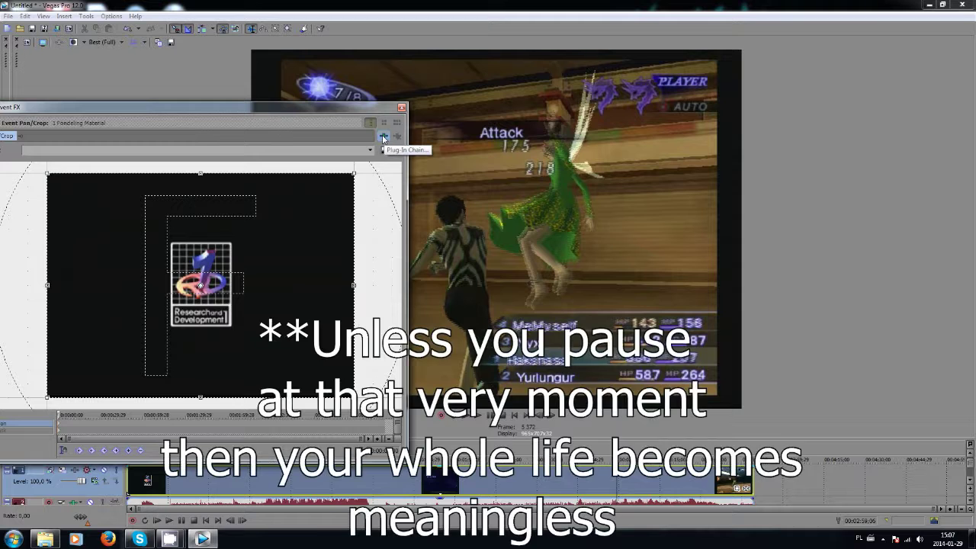
Step: Add Sony Gaussian Blur with horizontal range 0 and vertical range 0,0025
click(384, 138)
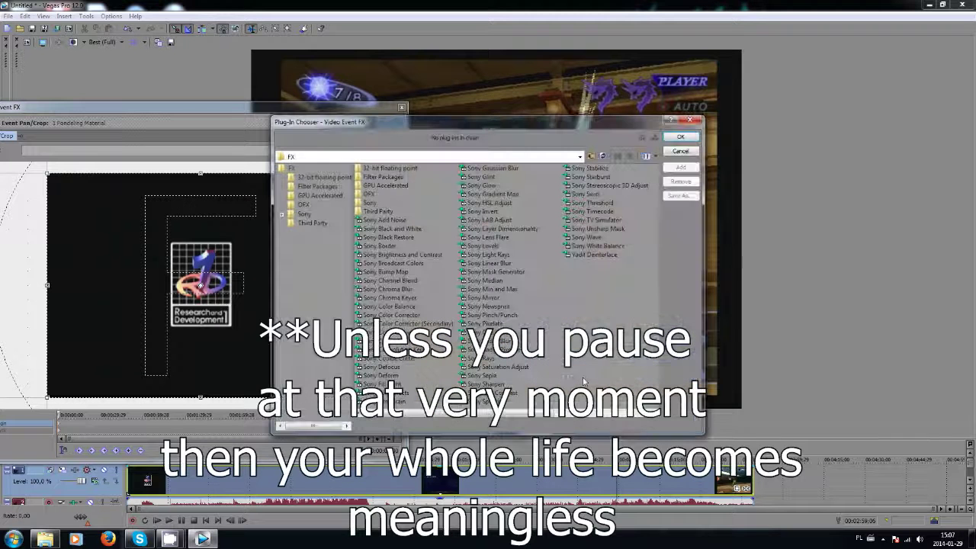
double_click(492, 167)
click(680, 137)
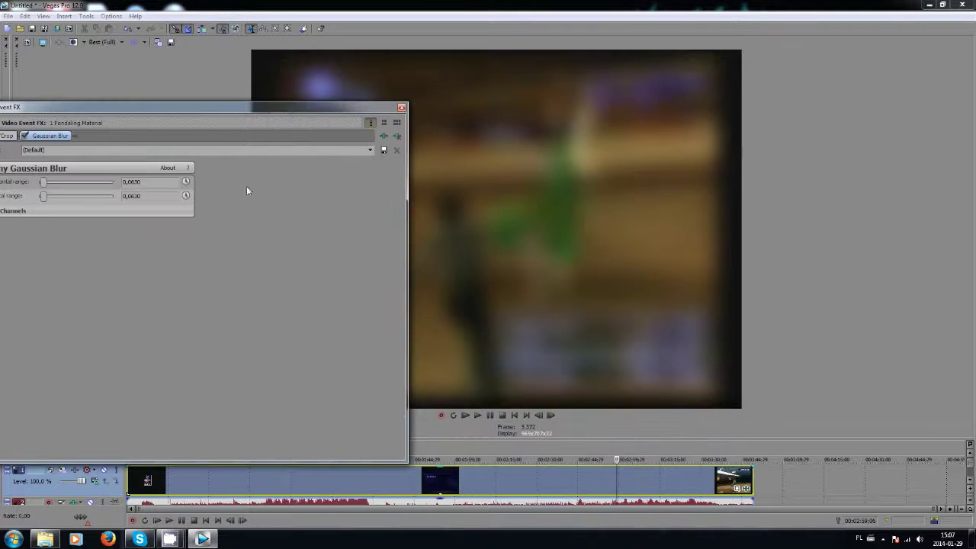
drag(42, 182, 37, 183)
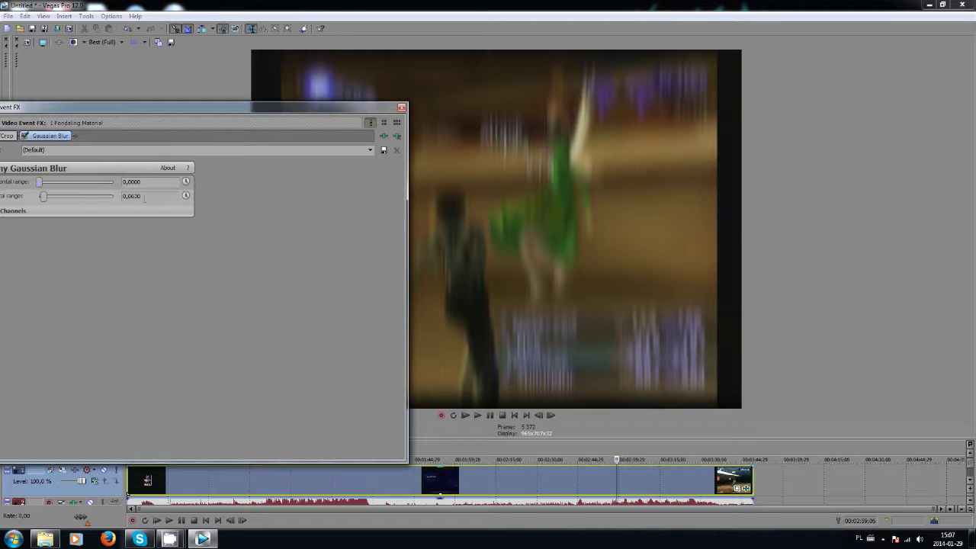
drag(143, 197, 131, 197)
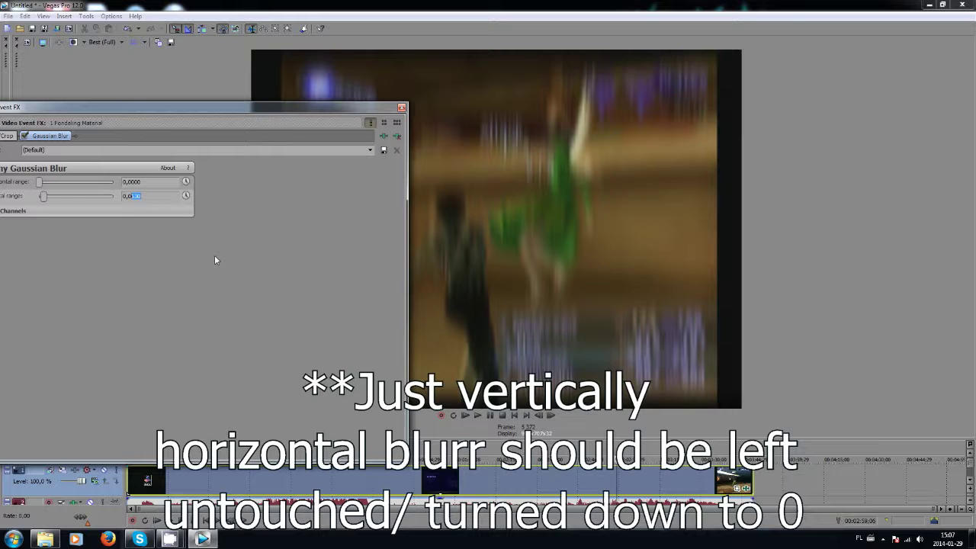
text(025)
key(Return)
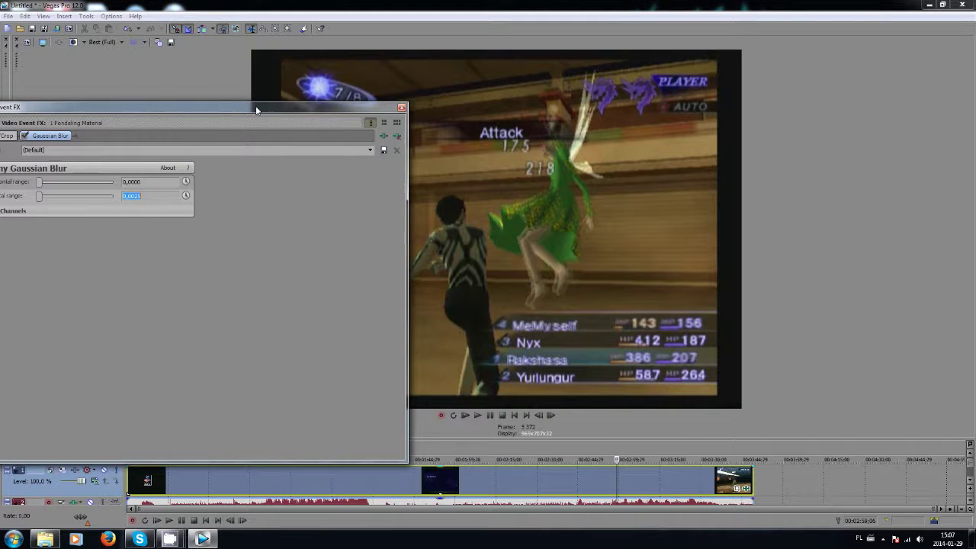
mouse_move(241, 102)
mouse_down()
mouse_move(86, 112)
mouse_move(111, 92)
mouse_move(227, 100)
mouse_up()
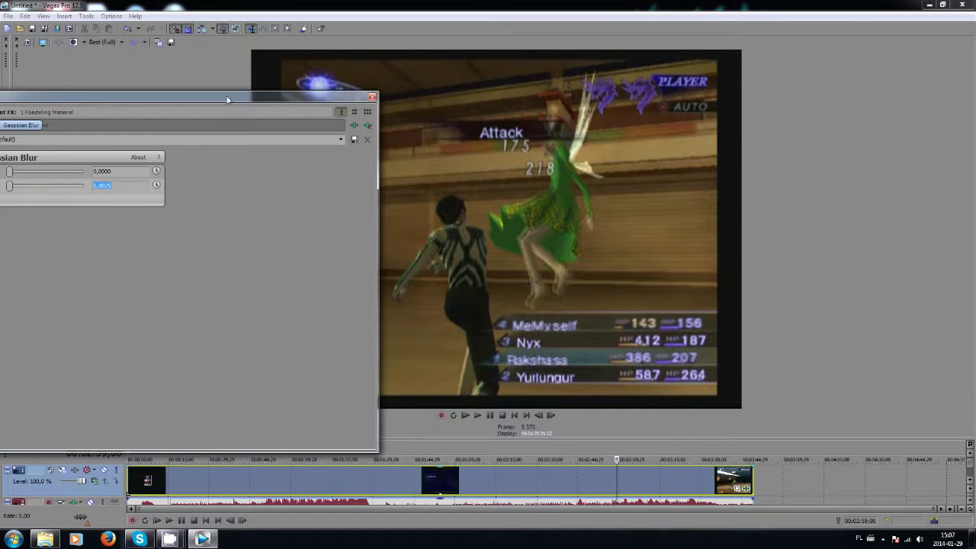
Step: Set the vertical blur range to 0.0015, then step the preview one frame forward and six back
click(159, 220)
text(0,0015)
click(550, 415)
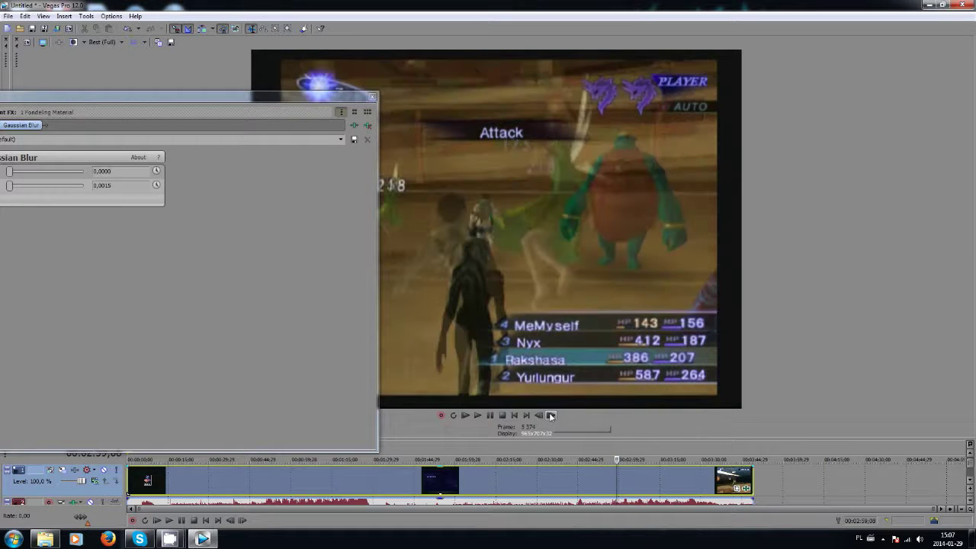
click(539, 416)
click(539, 415)
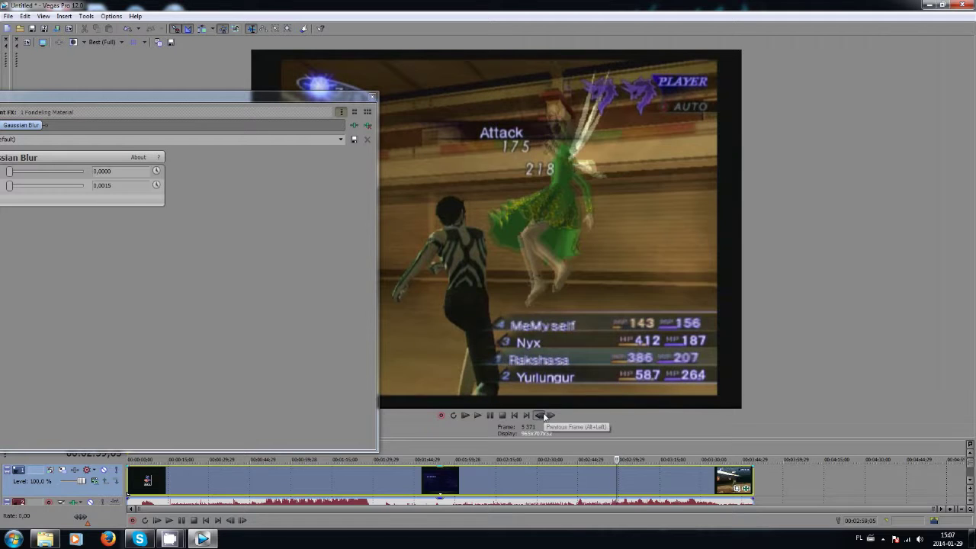
click(539, 416)
click(539, 415)
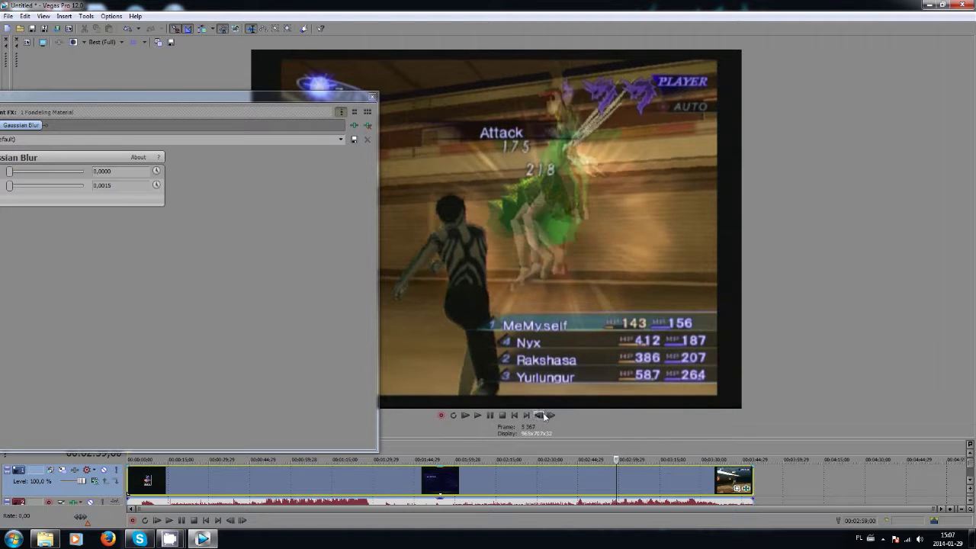
click(539, 416)
click(540, 415)
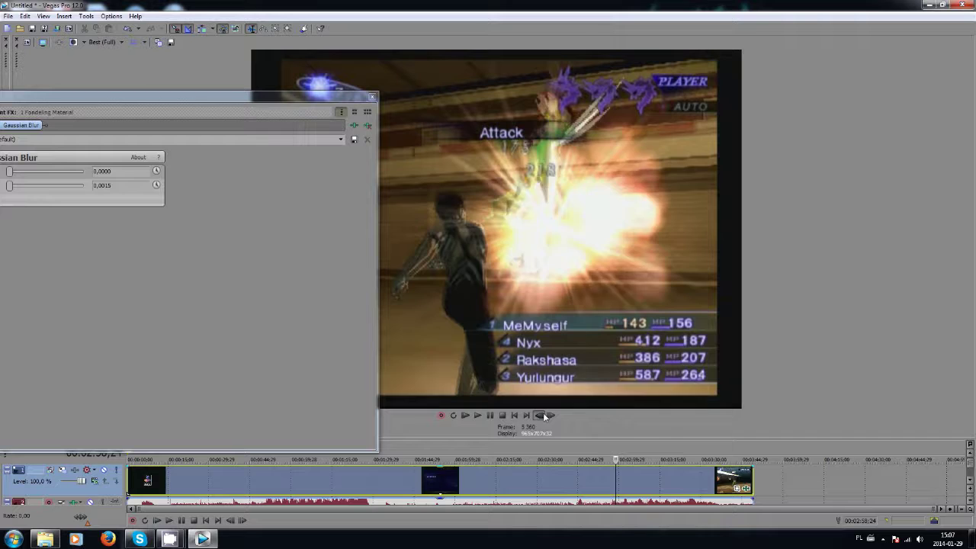
click(539, 416)
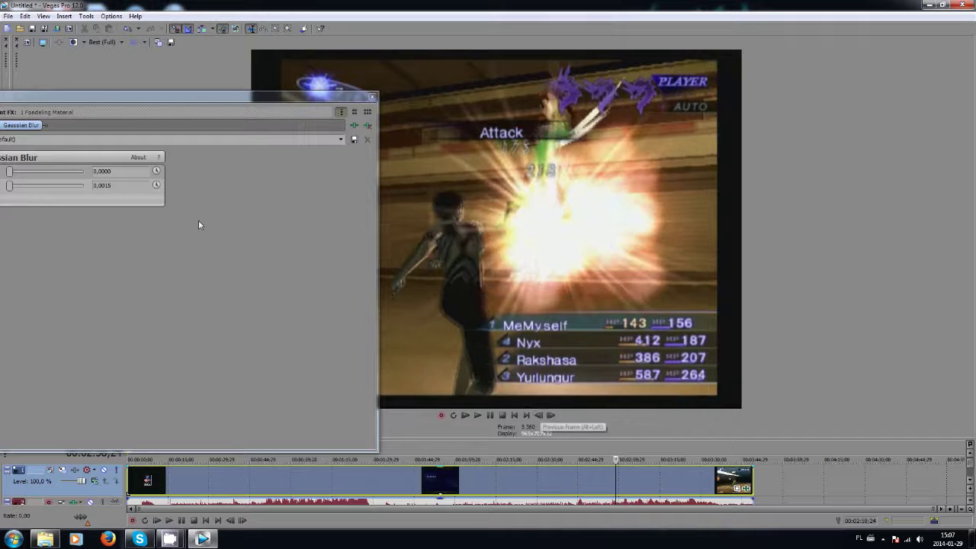
Step: Strip Gaussian Blur from the clip, close Video Event FX, and step the preview back
click(368, 129)
click(370, 98)
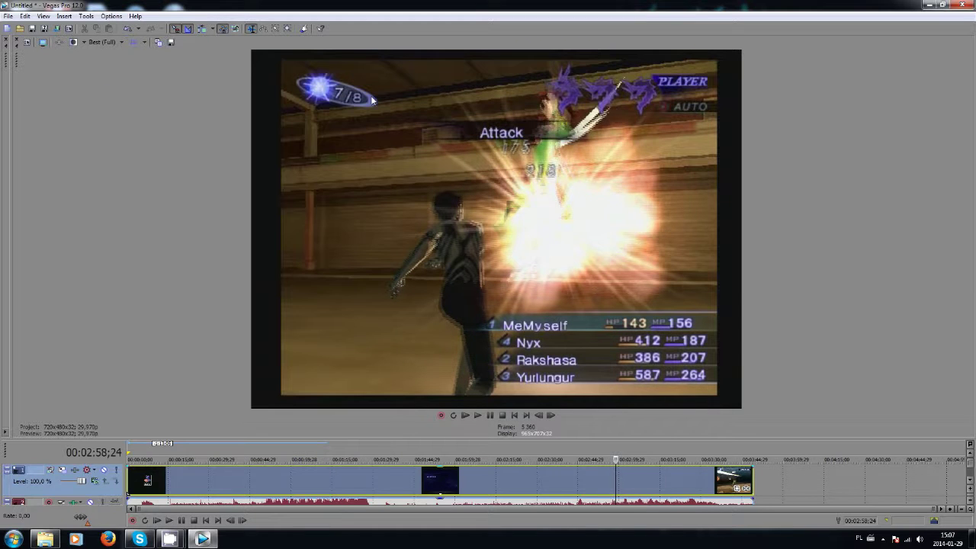
click(540, 416)
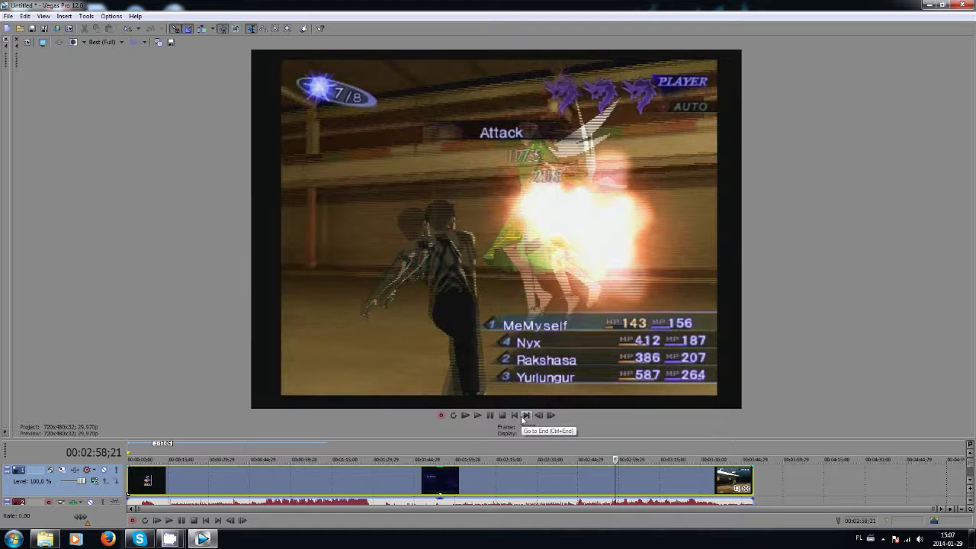
Step: Open Project Properties and pick the Multimedia 320x240 preset
click(9, 16)
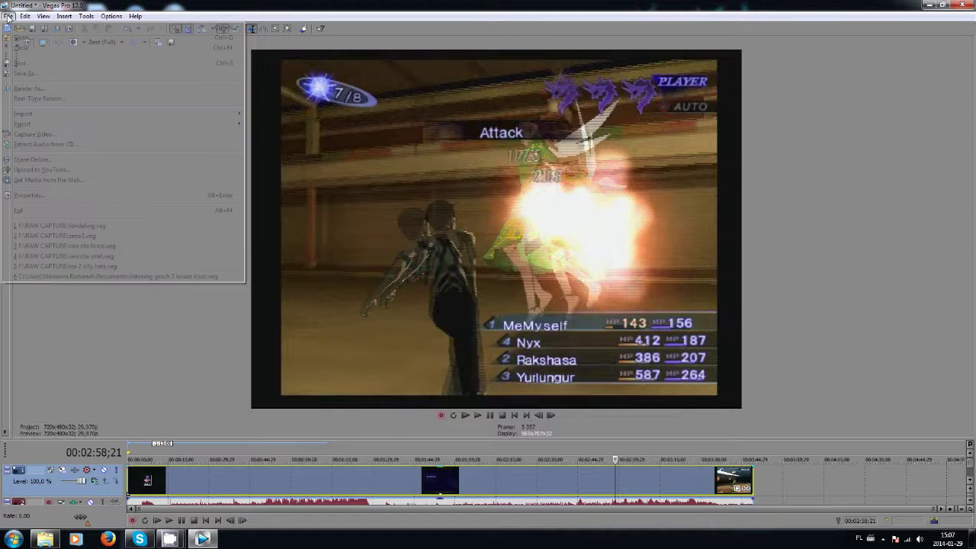
click(43, 196)
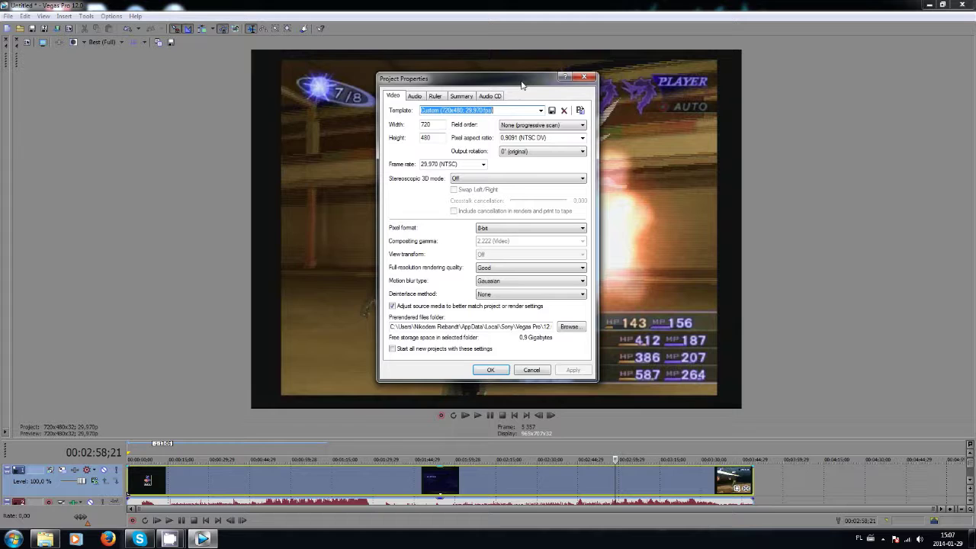
drag(523, 79, 174, 76)
click(191, 108)
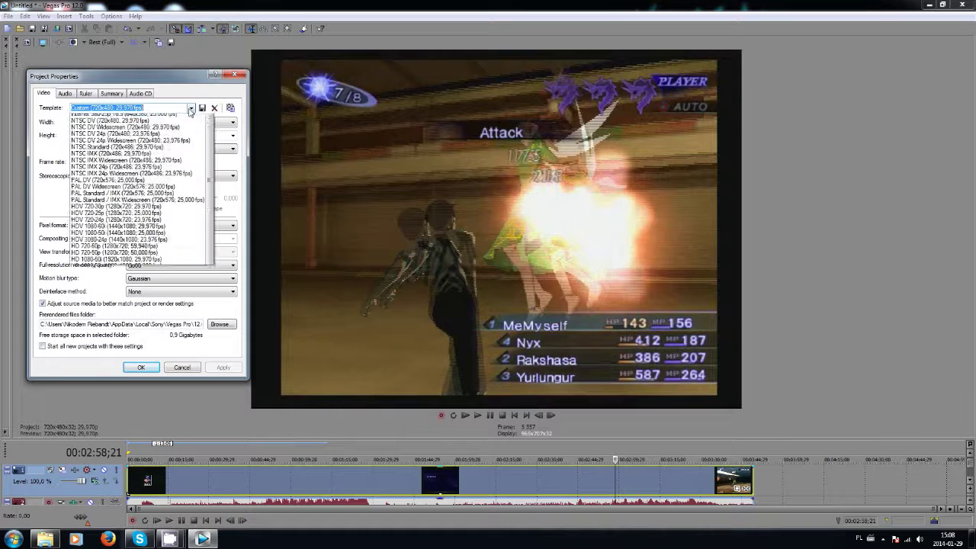
click(111, 116)
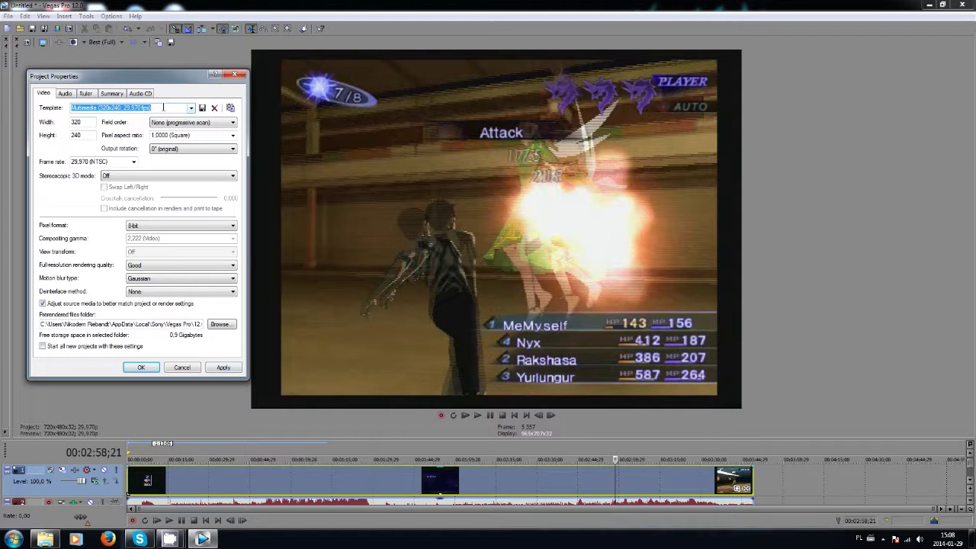
Step: Apply the Internet 640x360 preset, then the Internet 640x480 preset
click(191, 107)
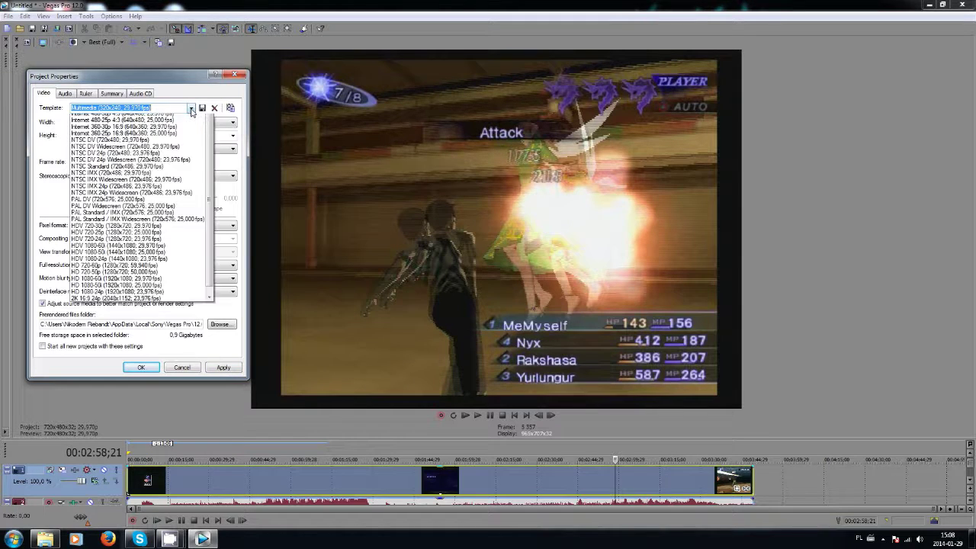
scroll(190, 114, up, 1)
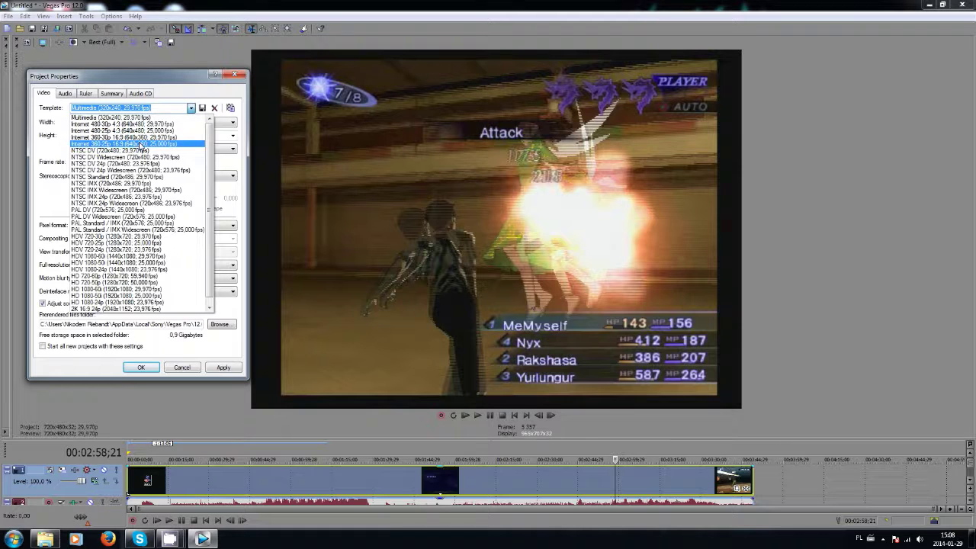
click(123, 138)
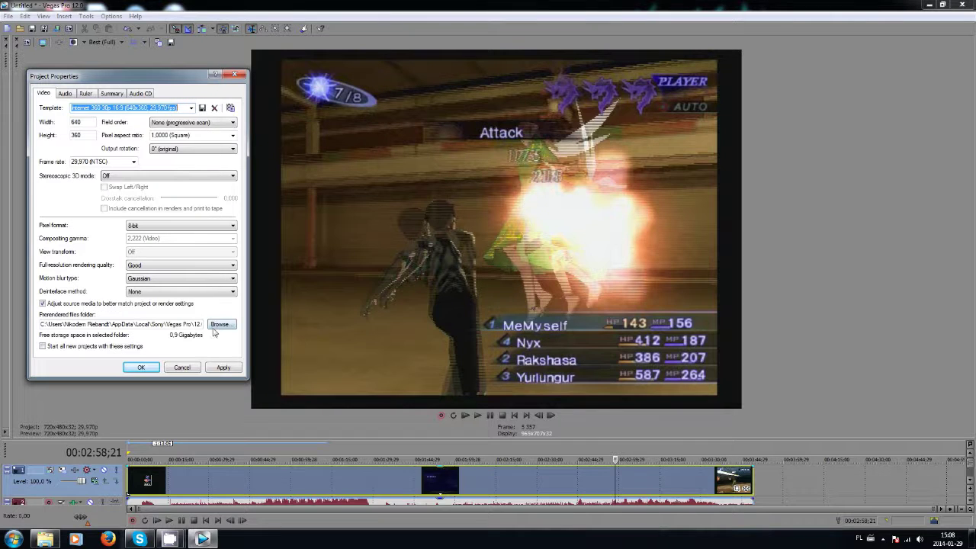
click(223, 368)
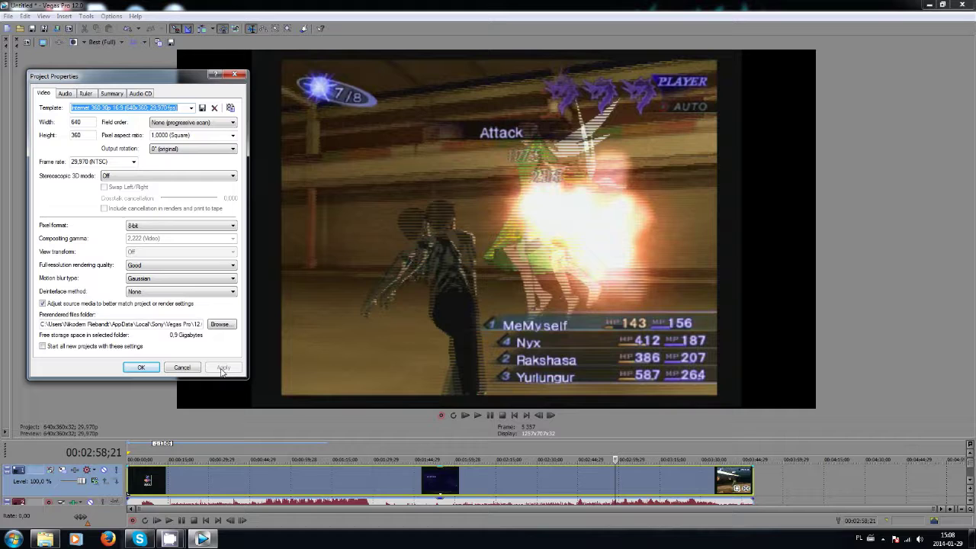
click(191, 108)
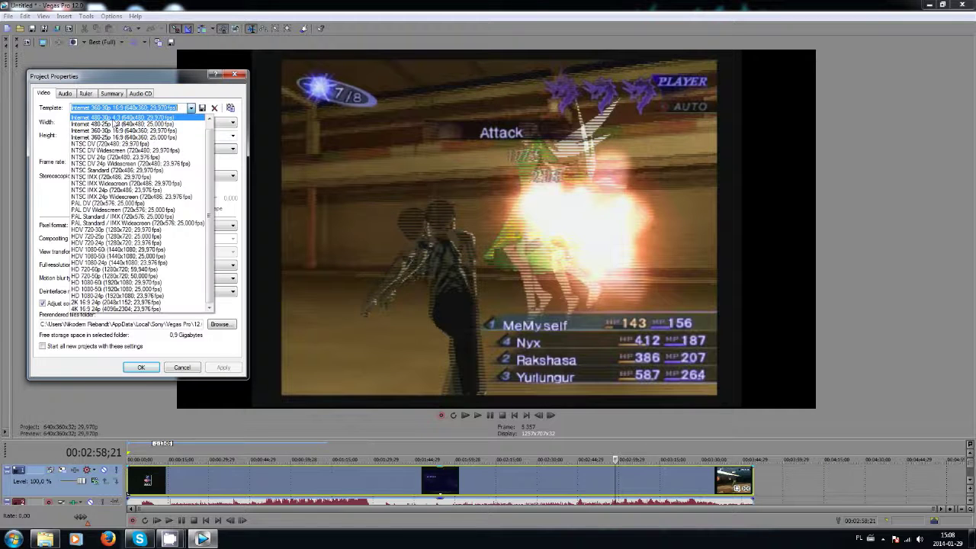
click(114, 117)
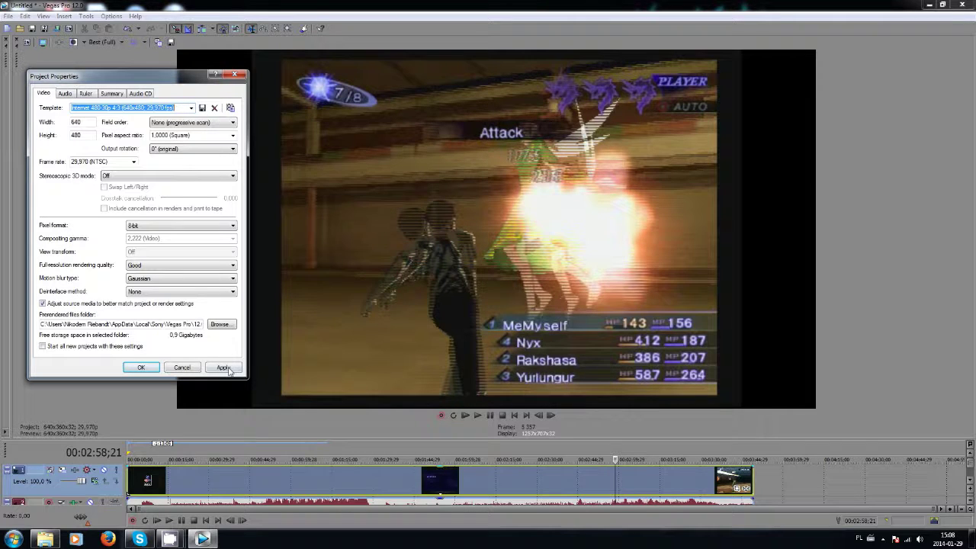
click(223, 368)
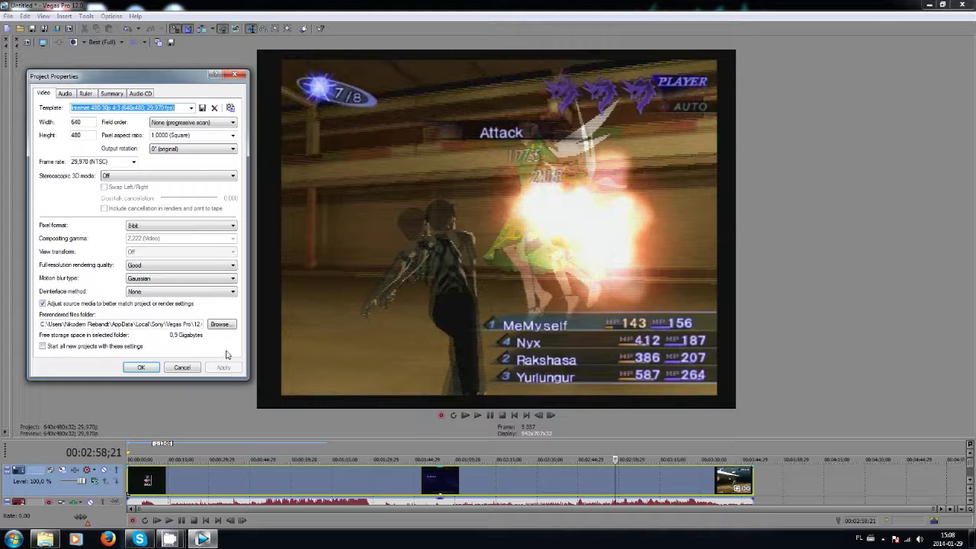
Step: Reselect and apply the Multimedia 320x240, 29.970 fps preset
click(190, 108)
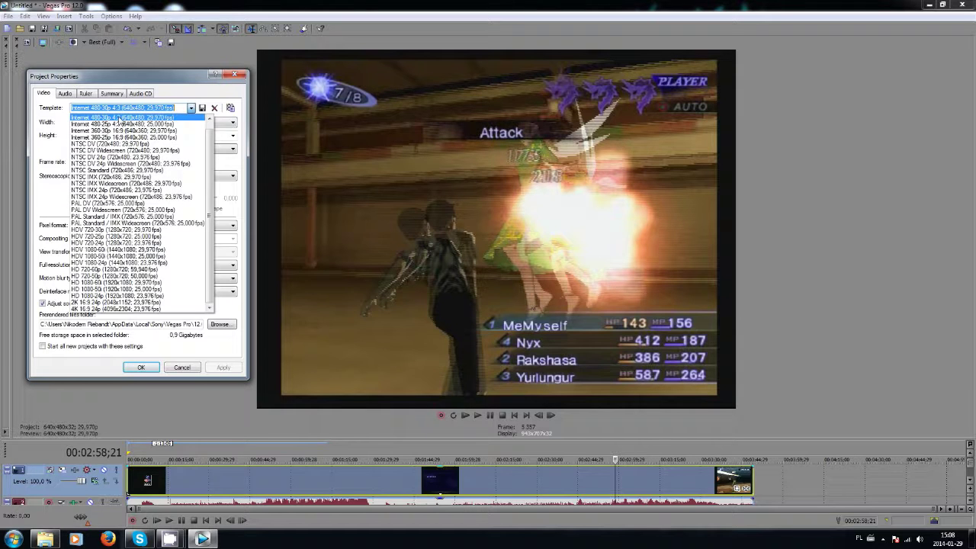
scroll(209, 124, up, 5)
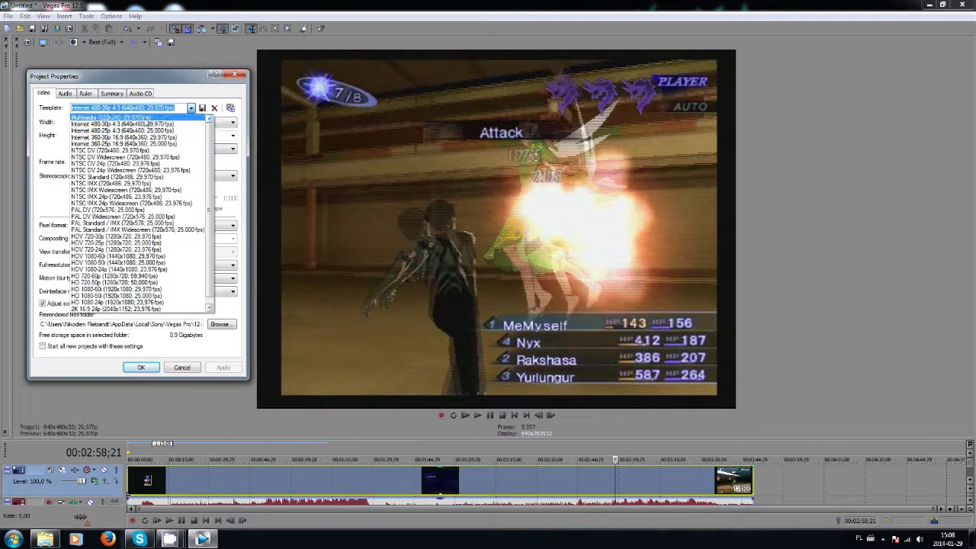
click(111, 118)
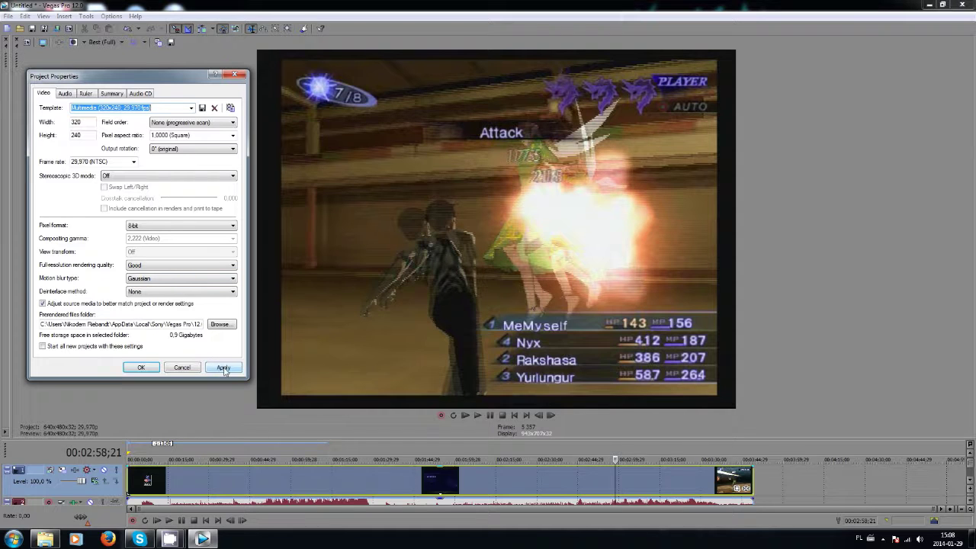
click(223, 368)
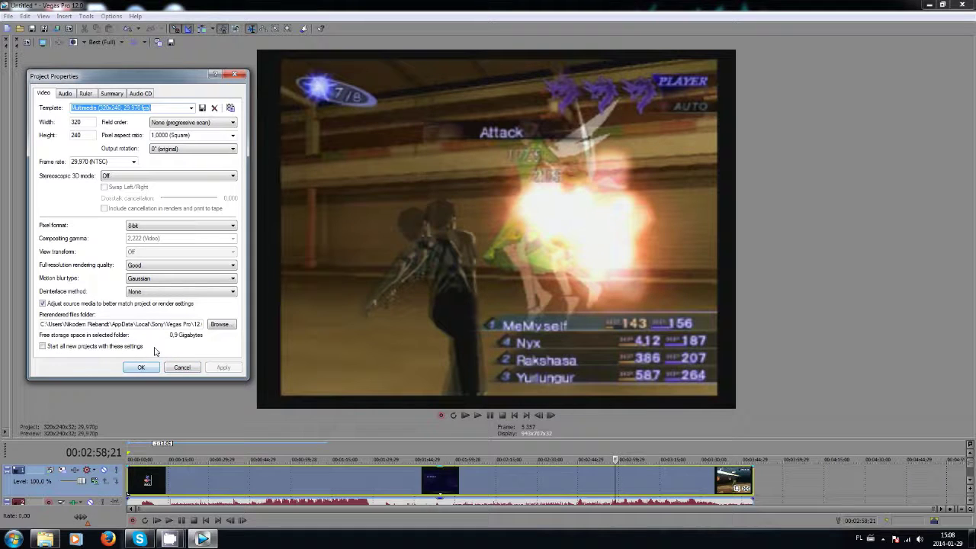
Step: Confirm Project Properties and step the 320x240 preview forward eight frames
click(142, 367)
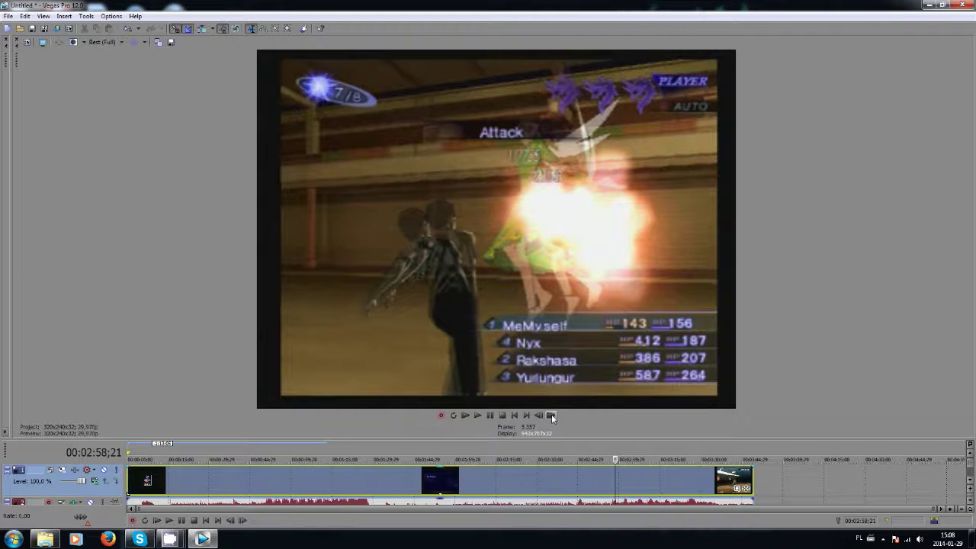
click(551, 415)
click(552, 416)
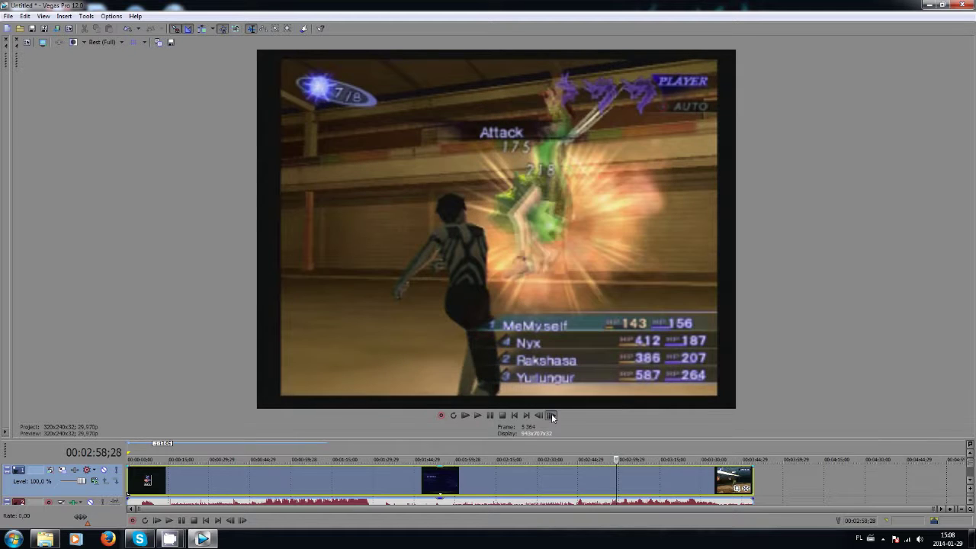
click(551, 416)
click(551, 416)
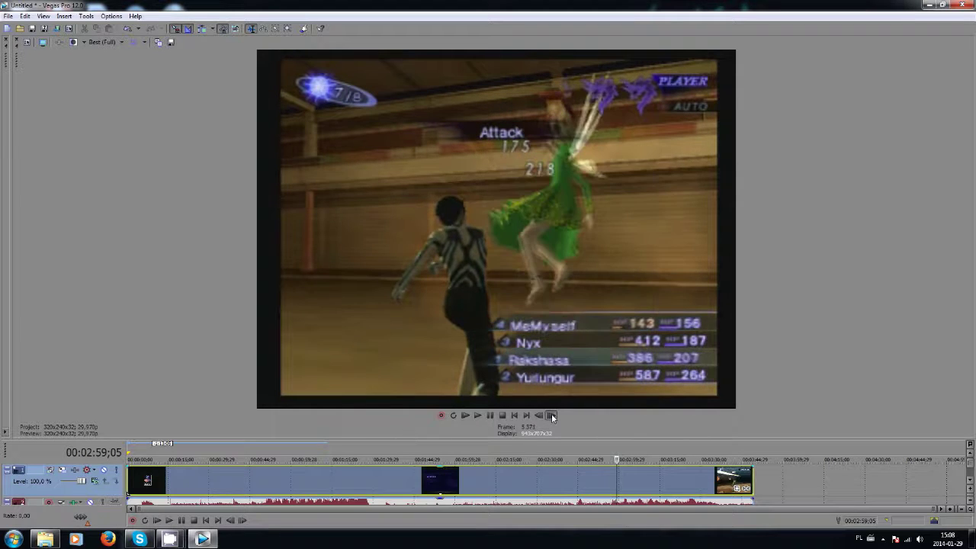
click(551, 416)
click(551, 416)
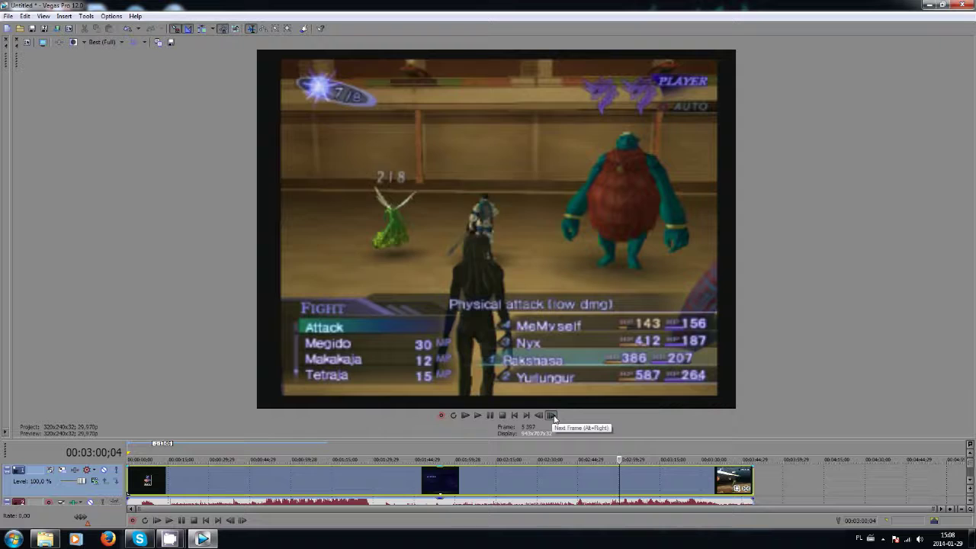
click(551, 415)
click(552, 416)
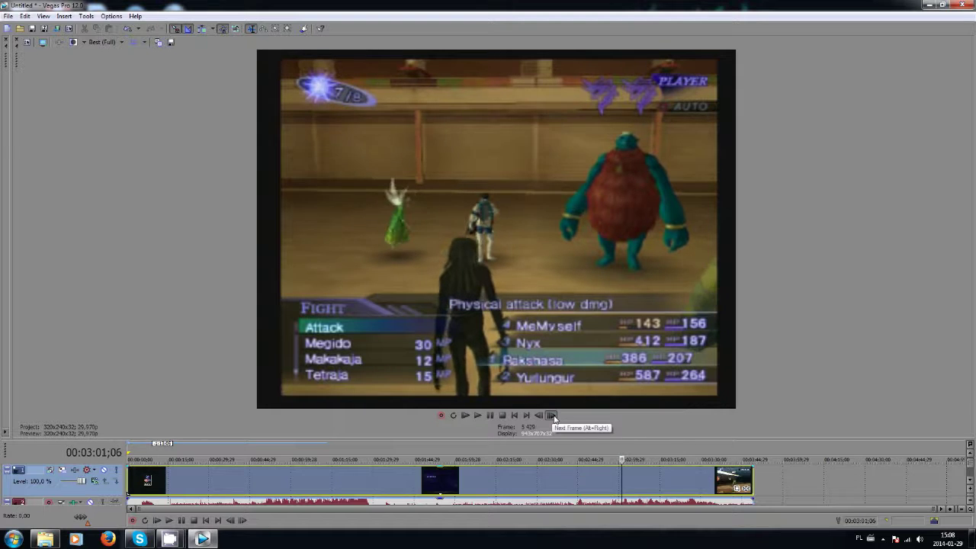
Step: Reach the Fairy Titania frame and bring the CamStudio recorder to the front
click(551, 416)
click(551, 415)
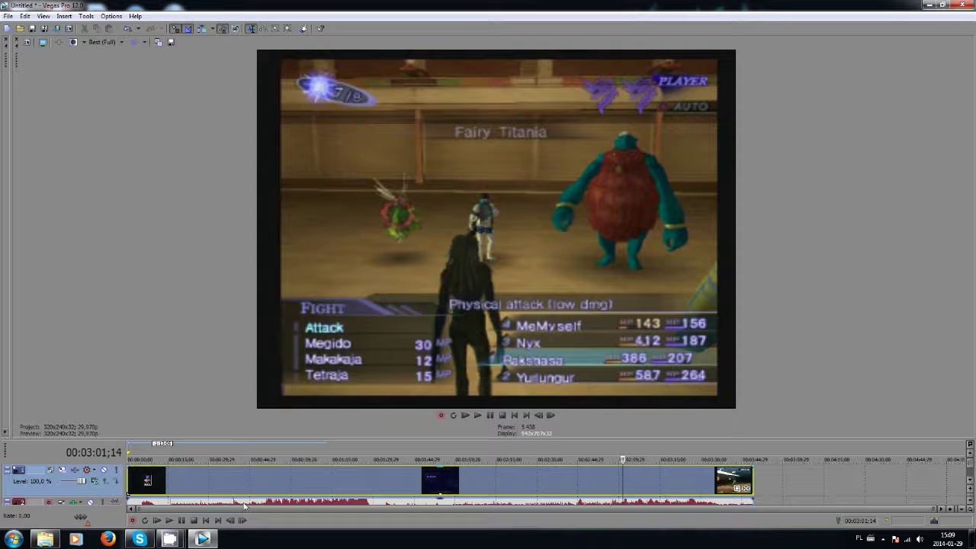
click(174, 540)
click(126, 488)
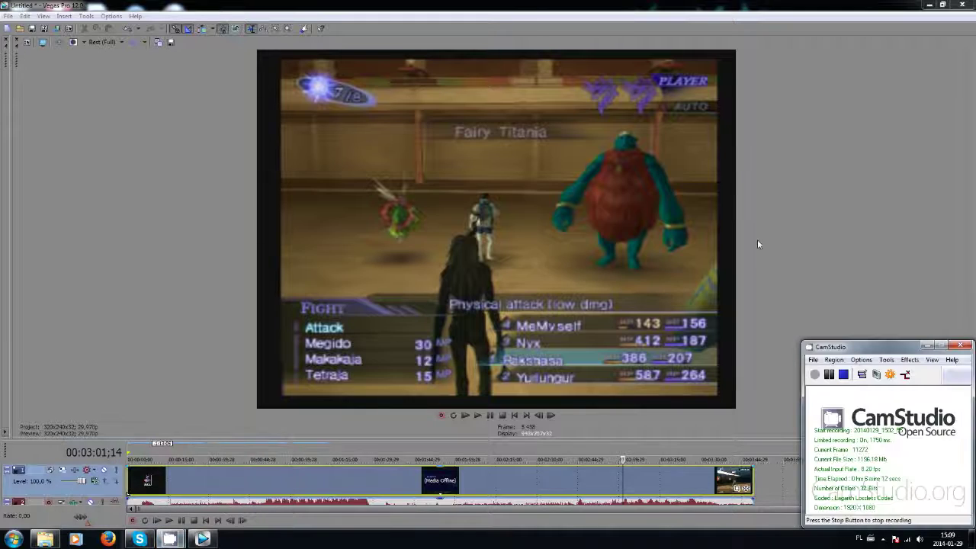